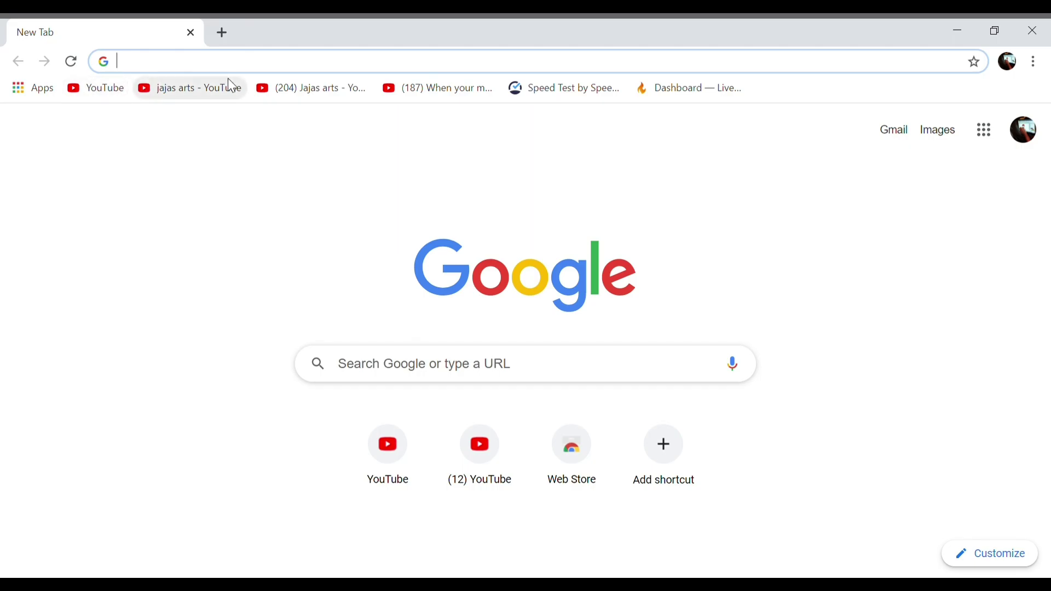
Step: Search the web for nightbot and open the official Nightbot website
text(night)
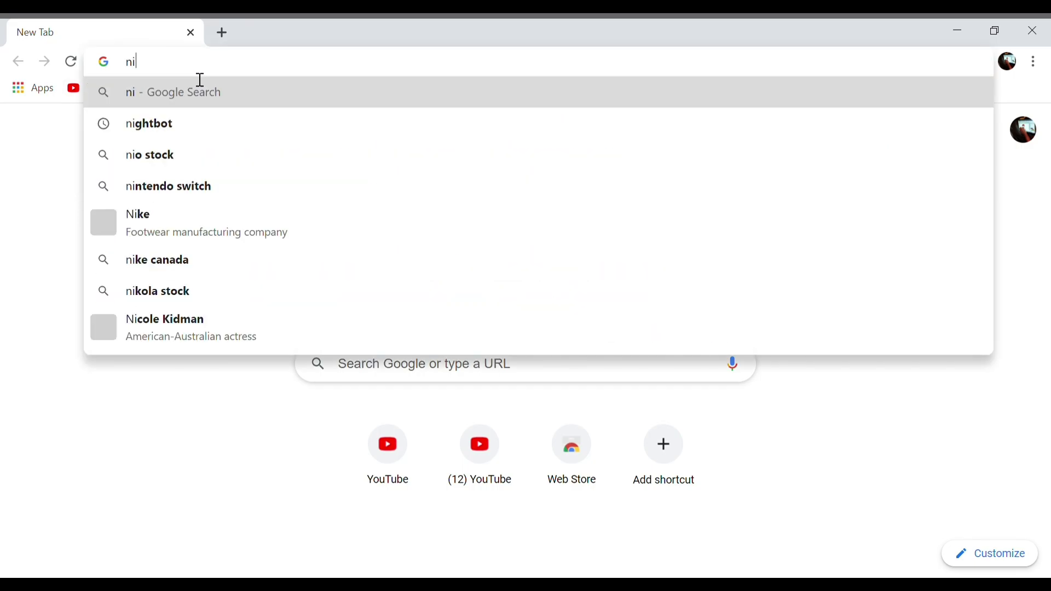
click(153, 124)
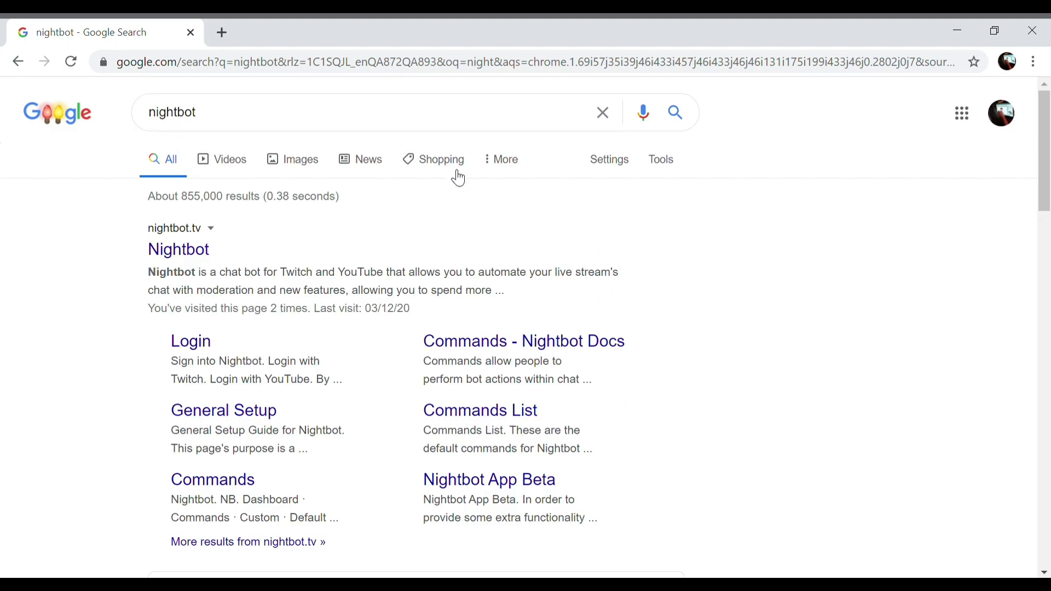
click(193, 257)
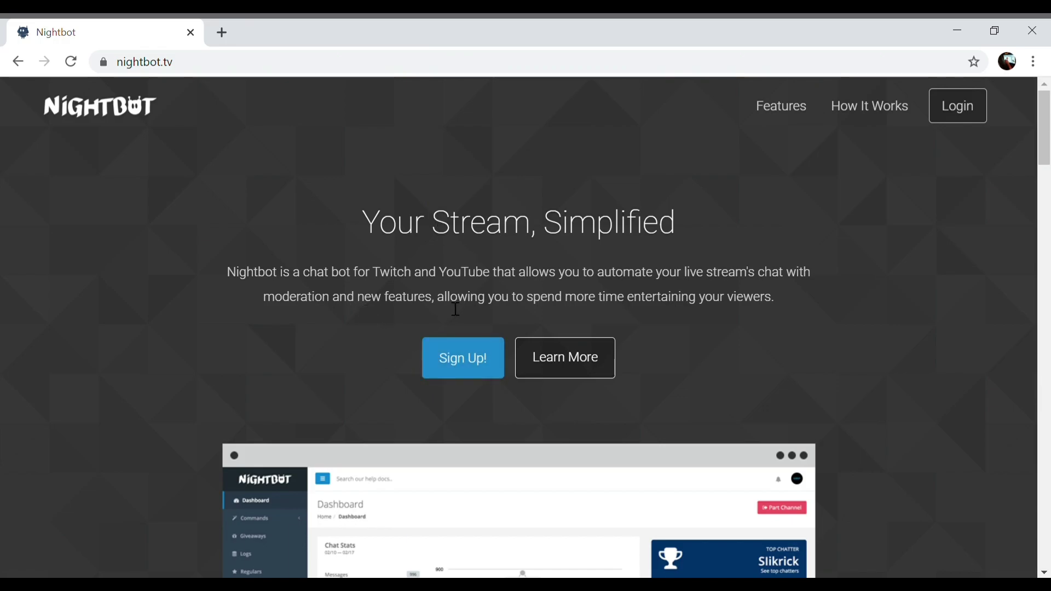
Step: Sign up for Nightbot with YouTube, using the first listed Google account, and allow the requested account access
scroll(378, 322, down, 1)
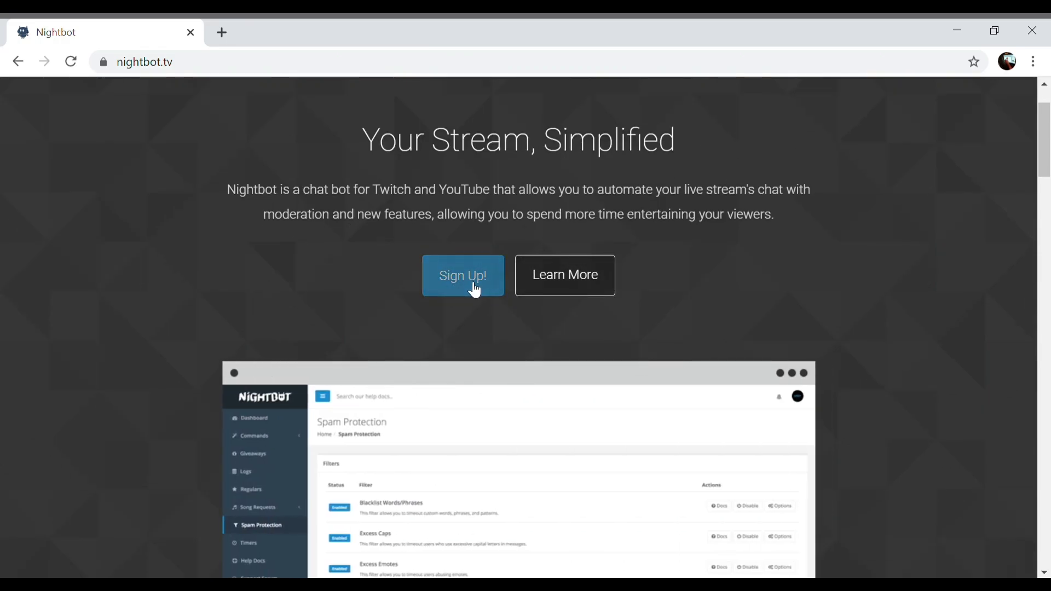
click(466, 284)
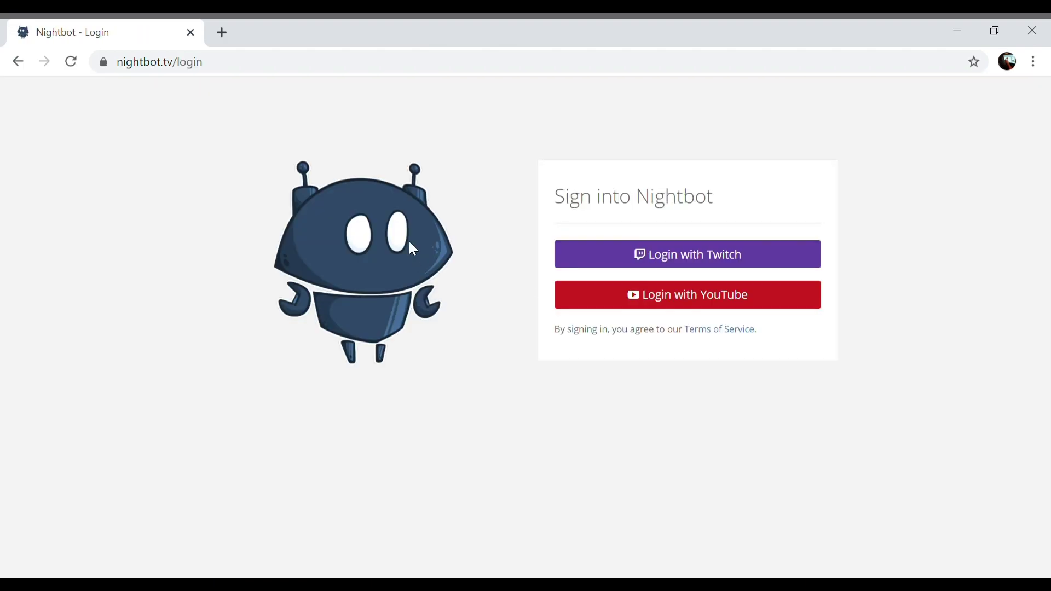
click(655, 301)
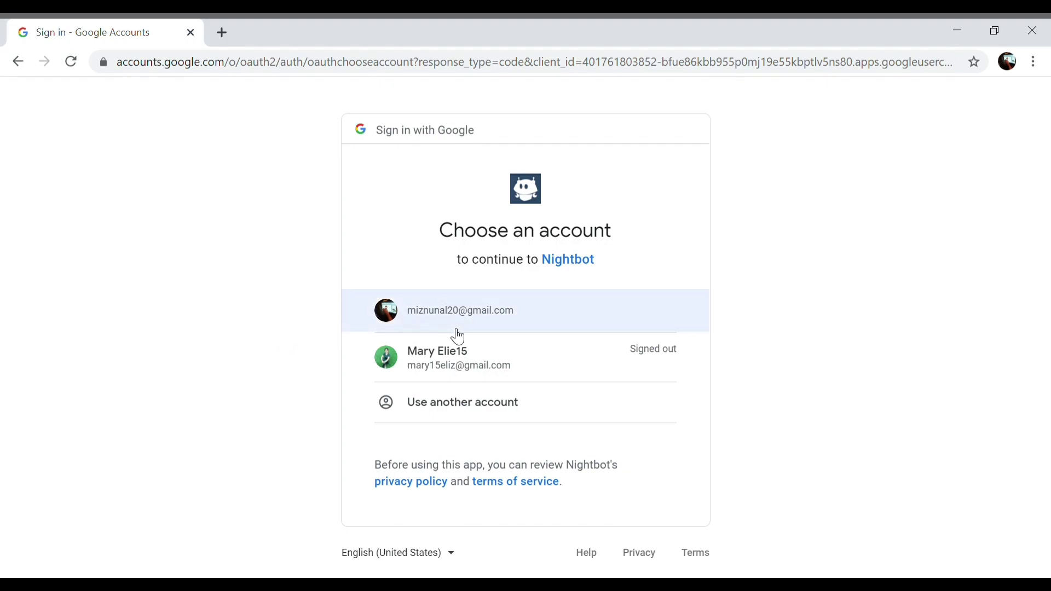
click(470, 318)
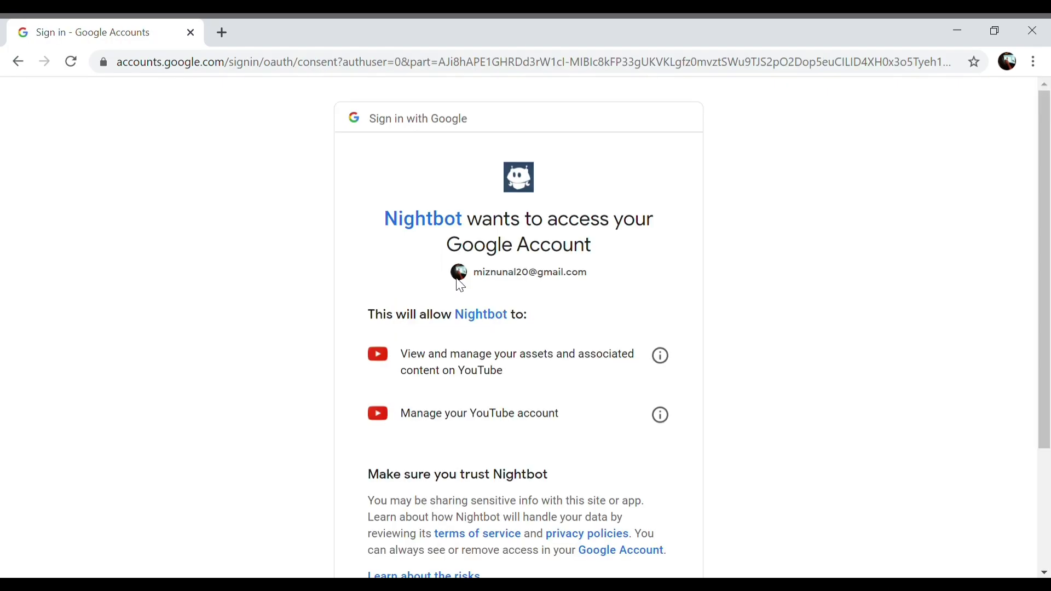
scroll(471, 284, down, 3)
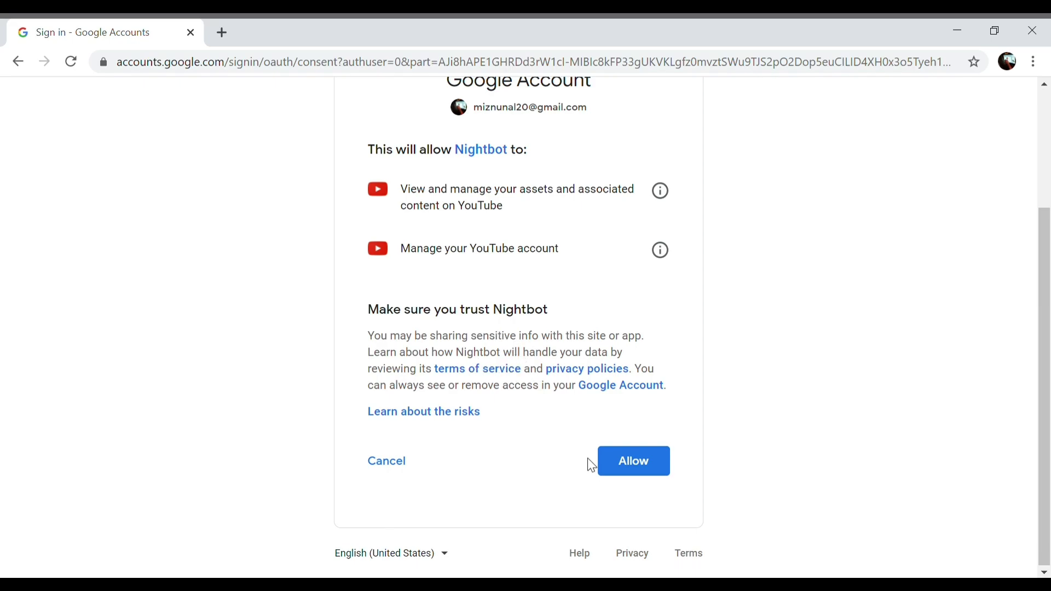
click(612, 461)
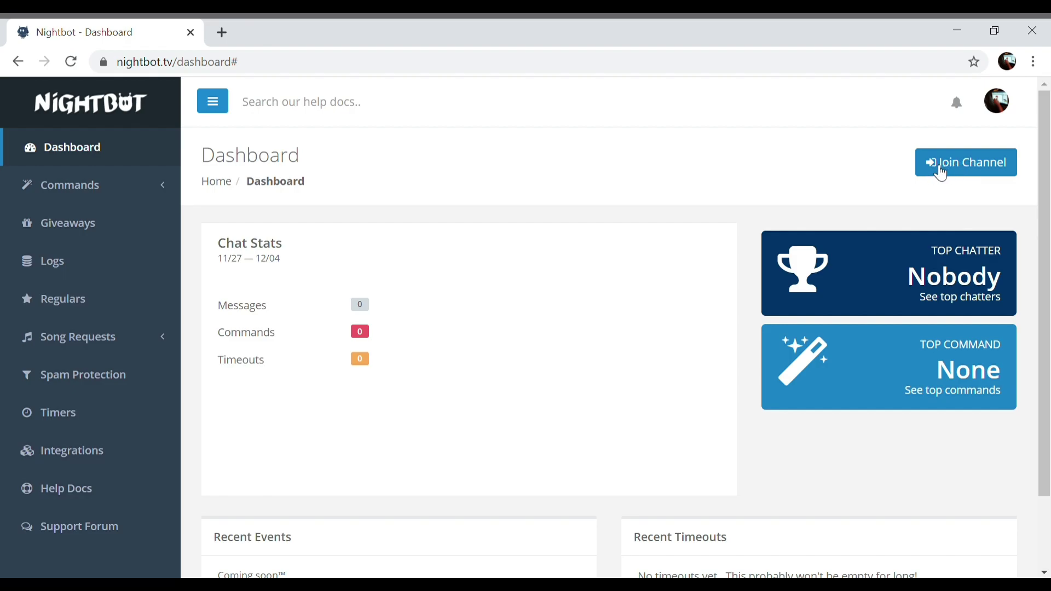
Step: Have Nightbot join the channel and copy the Nightbot channel URL given for the moderators list
click(964, 170)
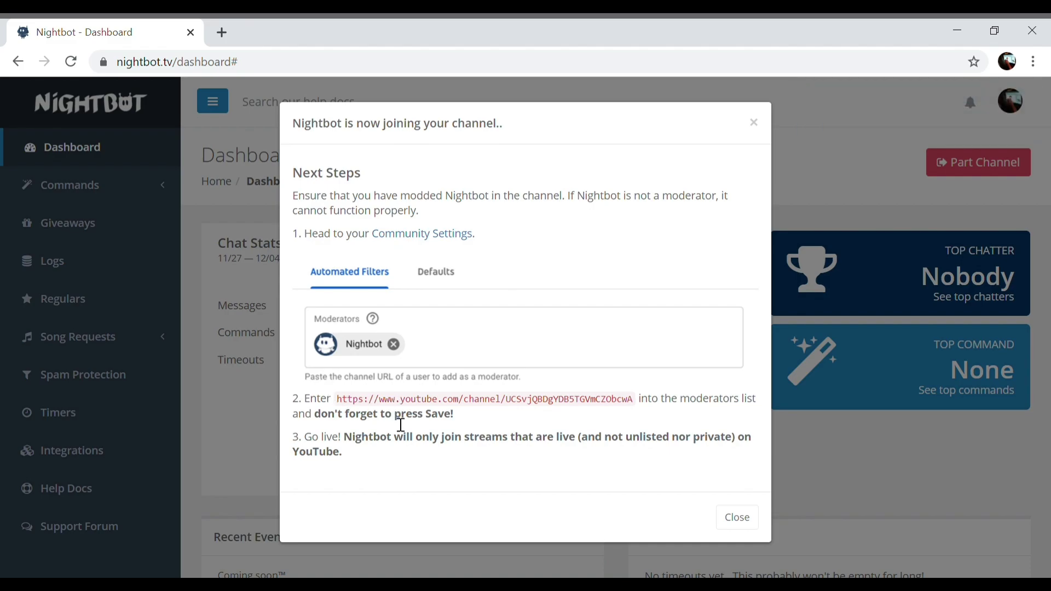
drag(340, 406, 634, 400)
key(ctrl+c)
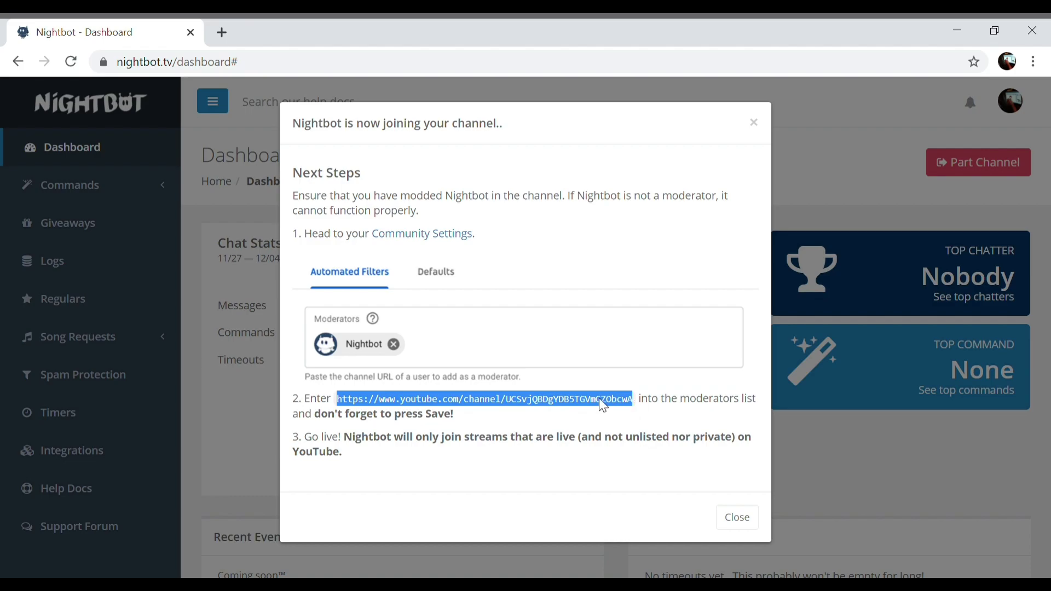
Step: Open YouTube Studio for the channel in a new browser tab and bring up its Community settings
click(222, 33)
click(201, 87)
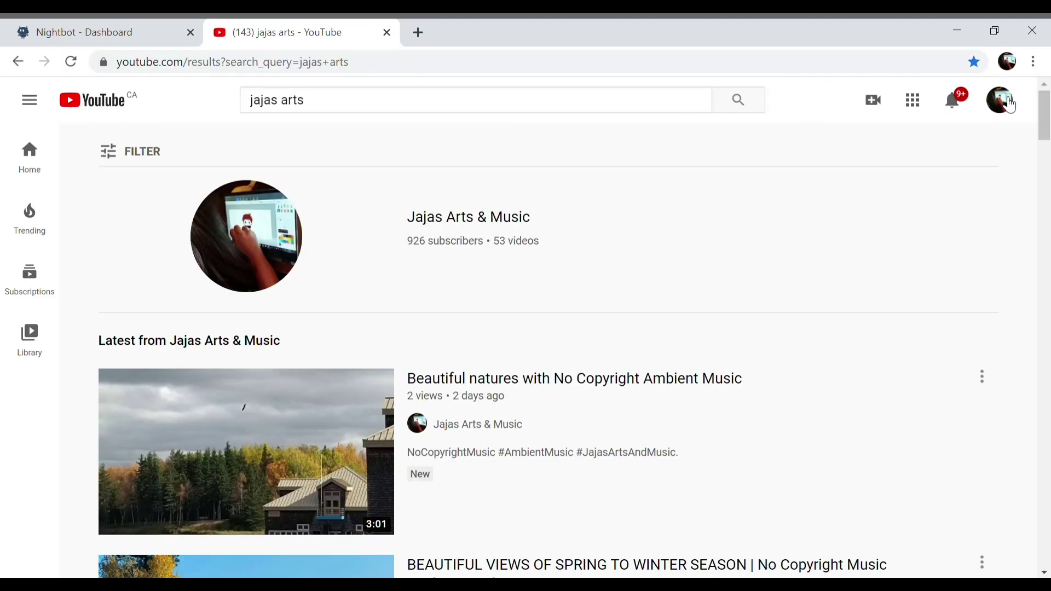
click(1010, 106)
click(851, 256)
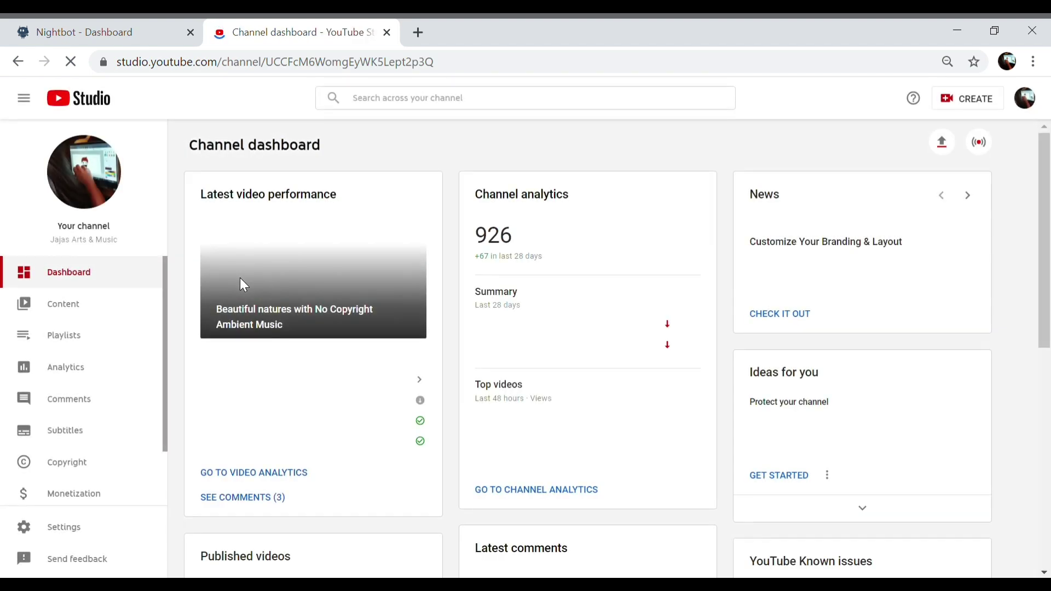
scroll(91, 399, down, 1)
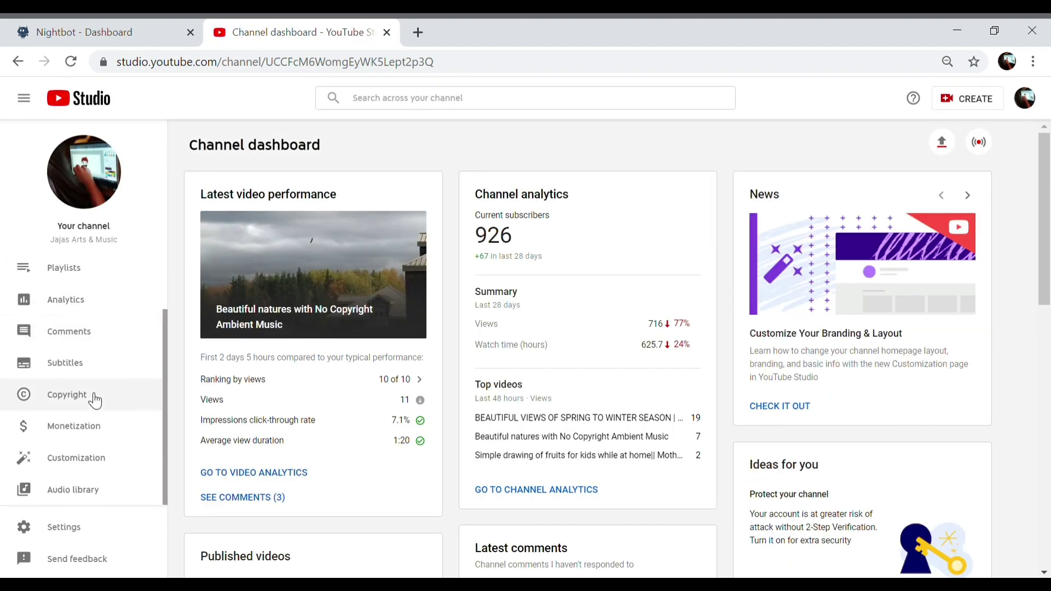
click(69, 534)
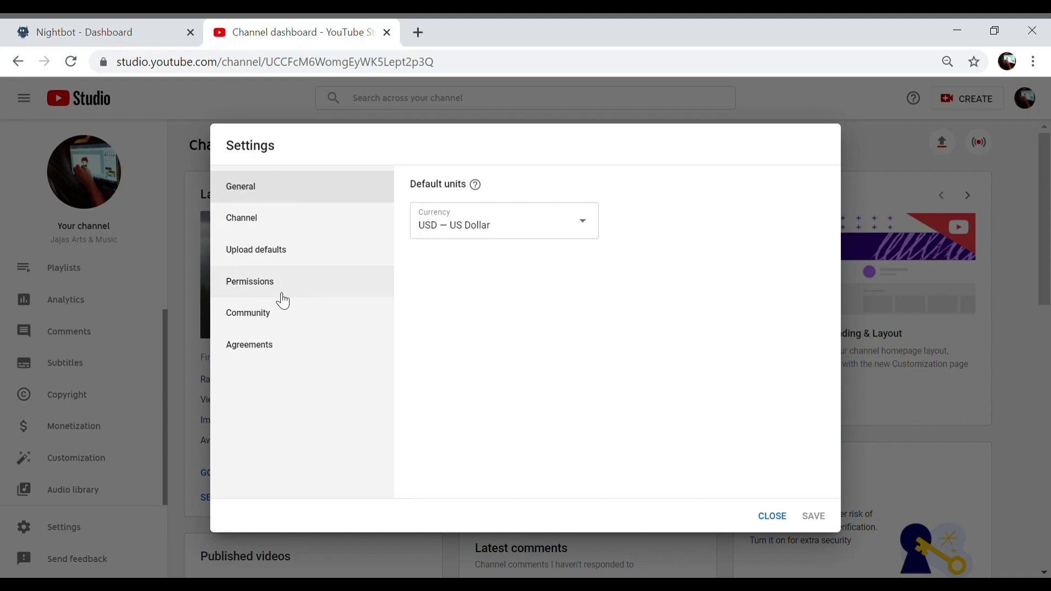
click(278, 321)
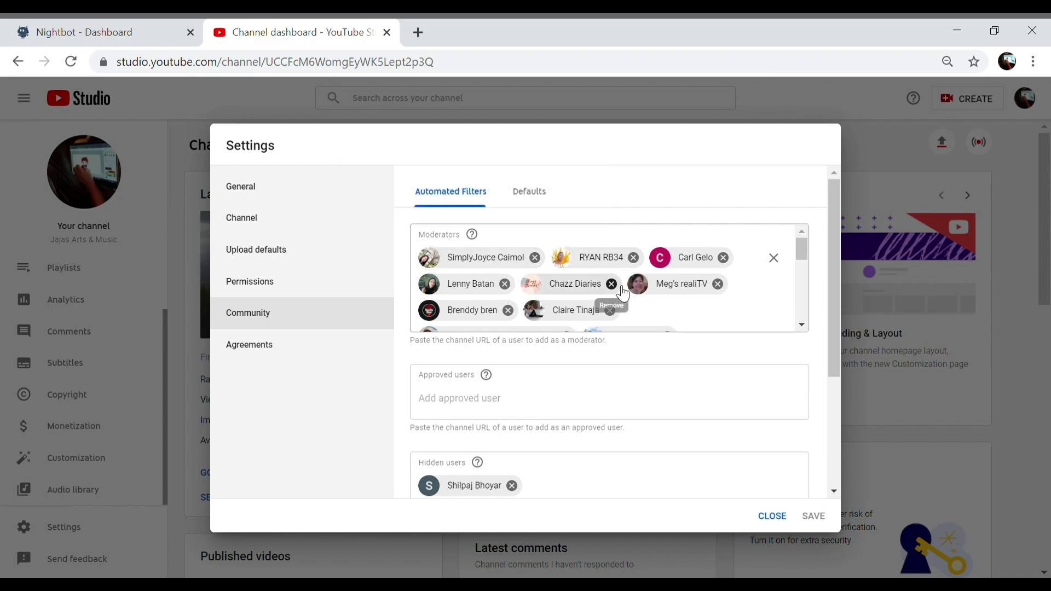
Step: Add Nightbot to the channel's moderators using the copied channel URL and save the settings
scroll(595, 309, down, 3)
scroll(595, 309, down, 5)
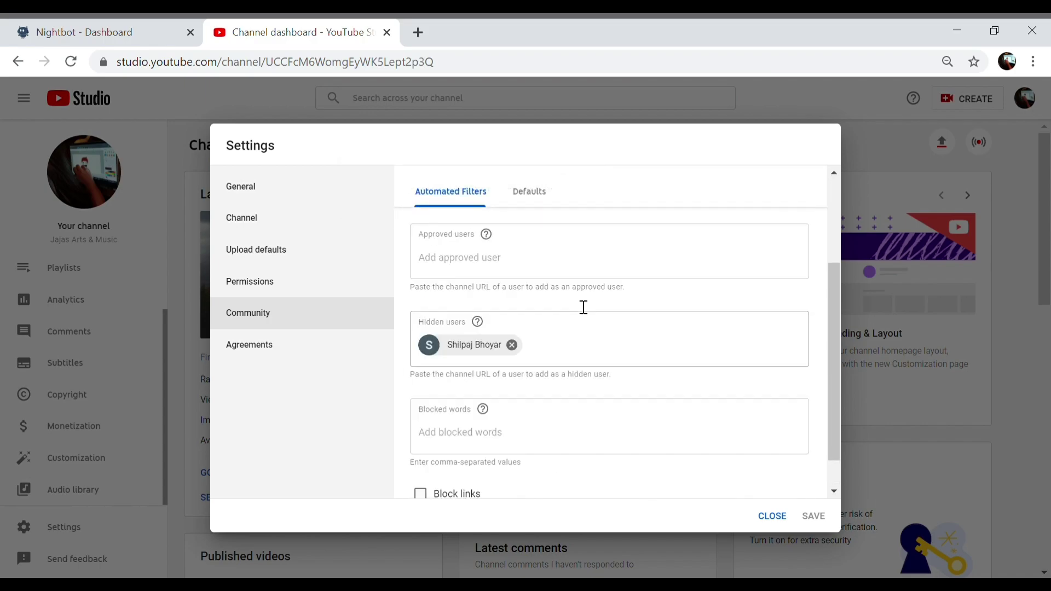
scroll(581, 308, up, 3)
click(539, 322)
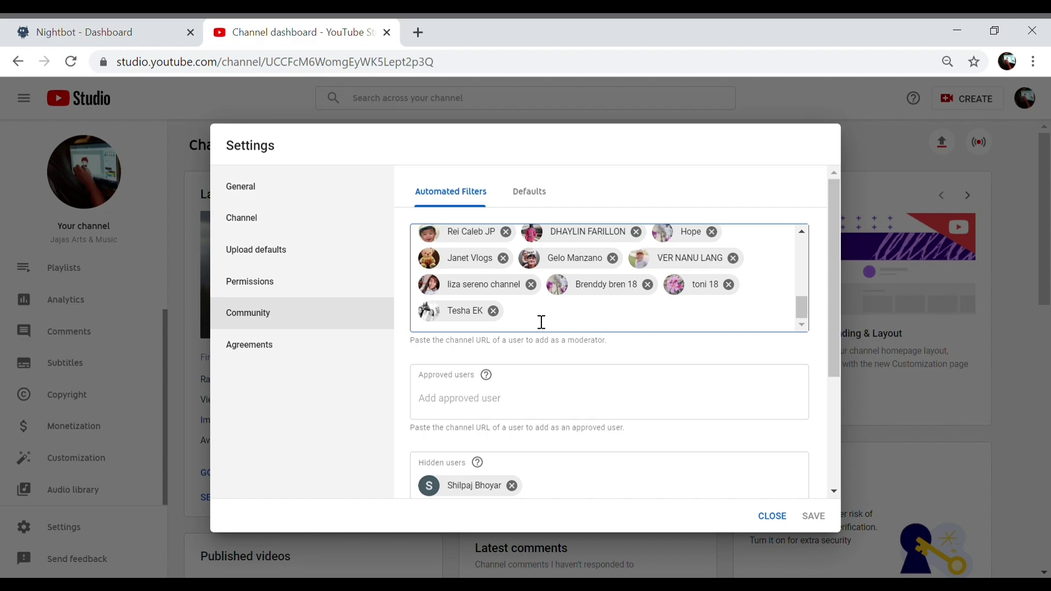
key(ctrl+v)
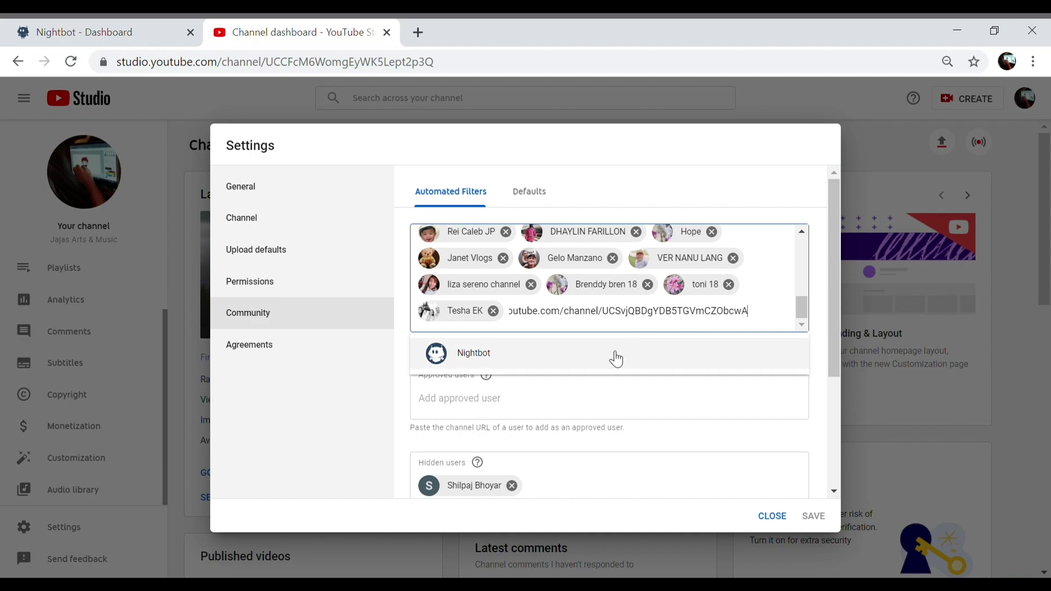
click(482, 359)
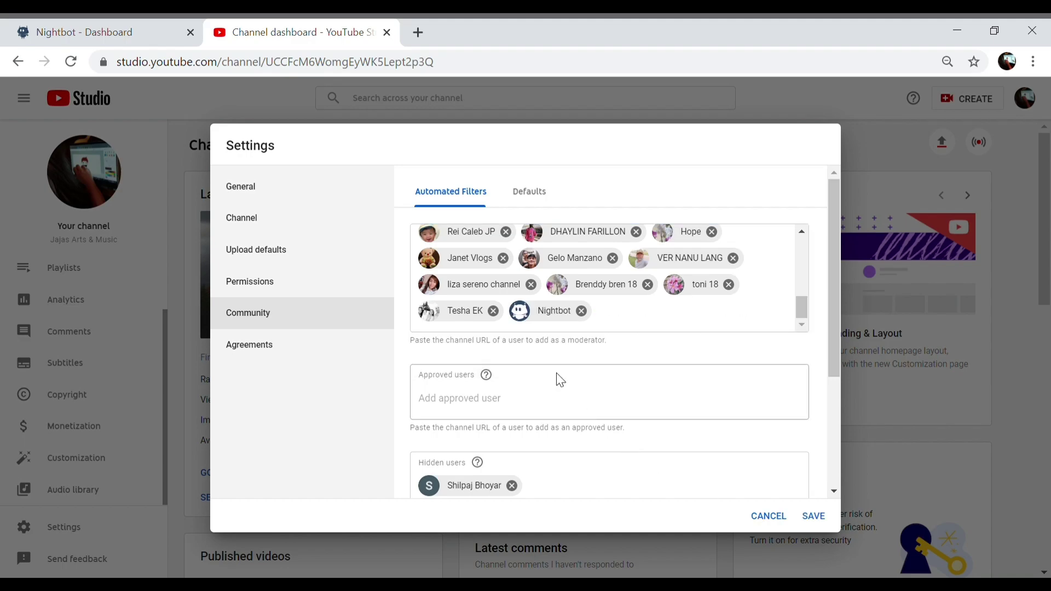
click(813, 515)
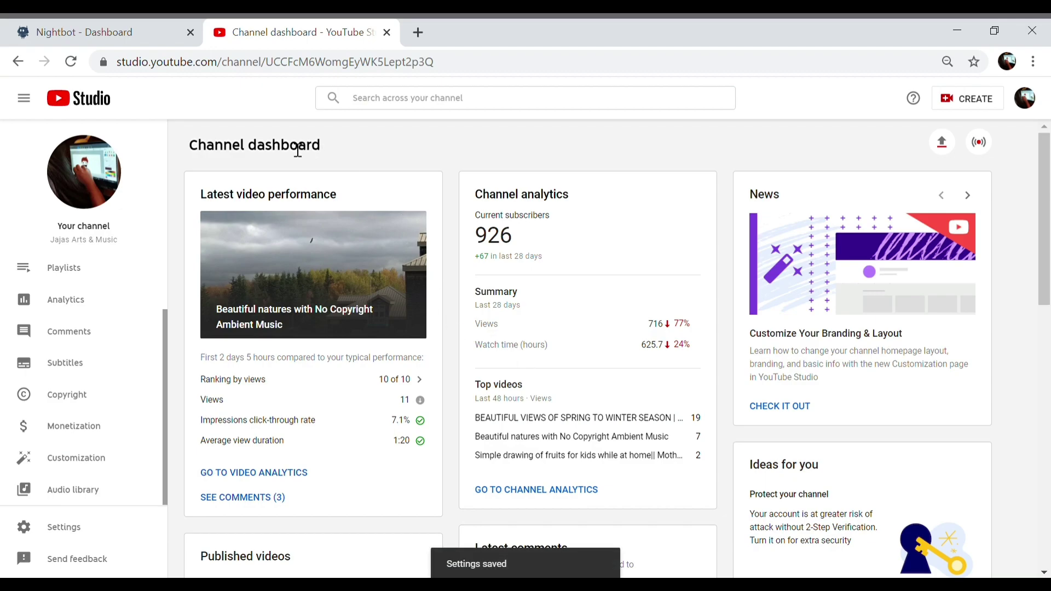
Step: Return to the Nightbot dashboard, dismiss the joining instructions, and open the custom commands page
click(124, 22)
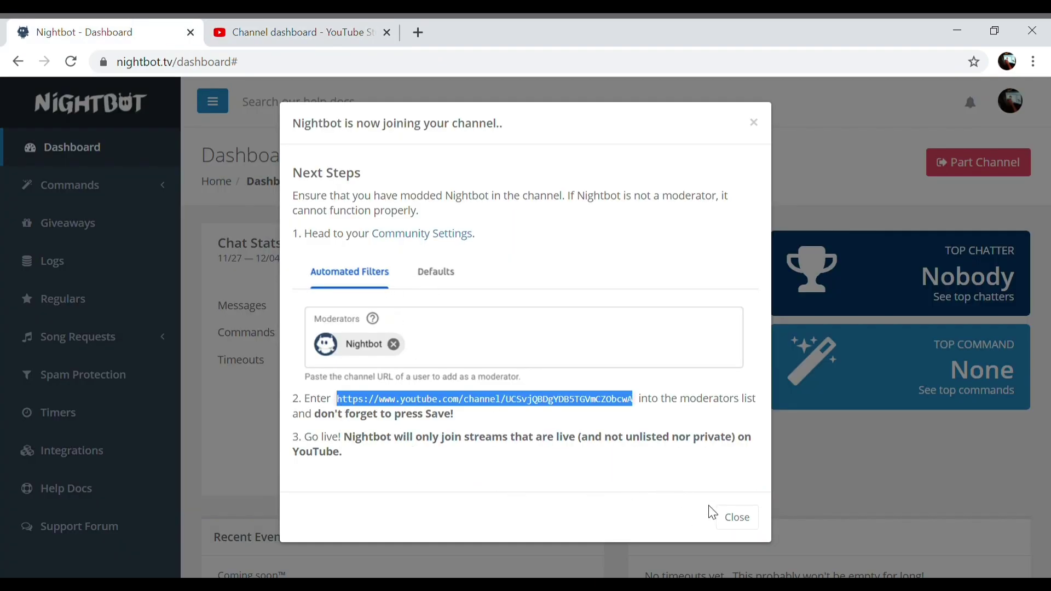
click(737, 519)
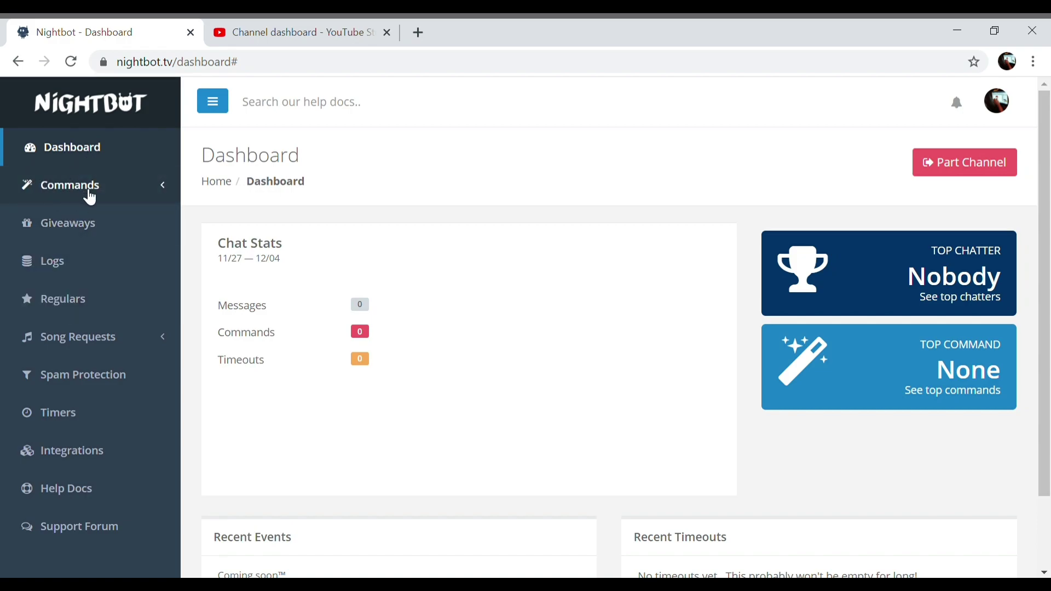
click(141, 191)
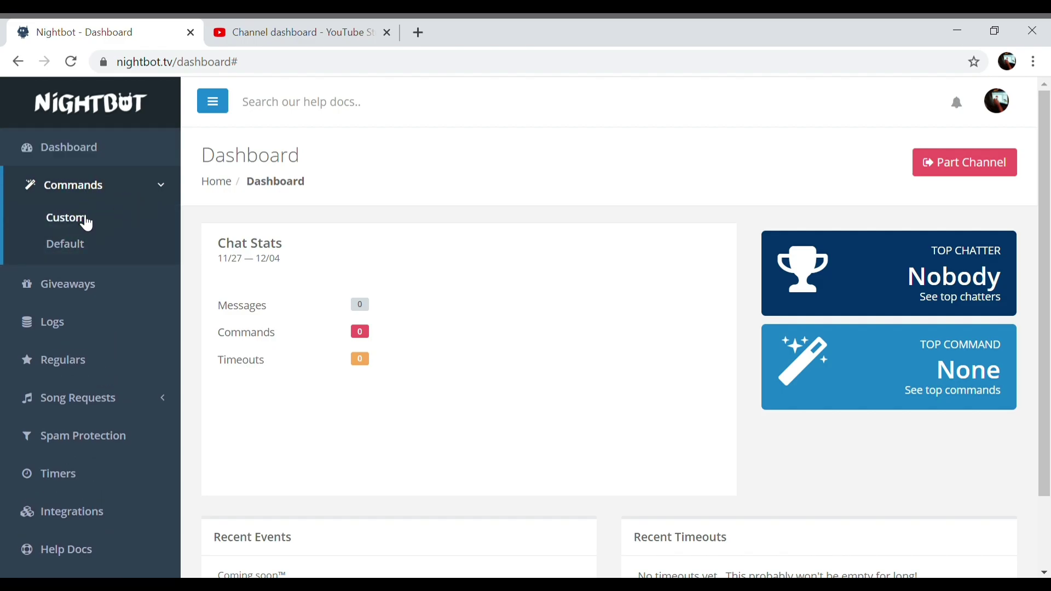
click(86, 221)
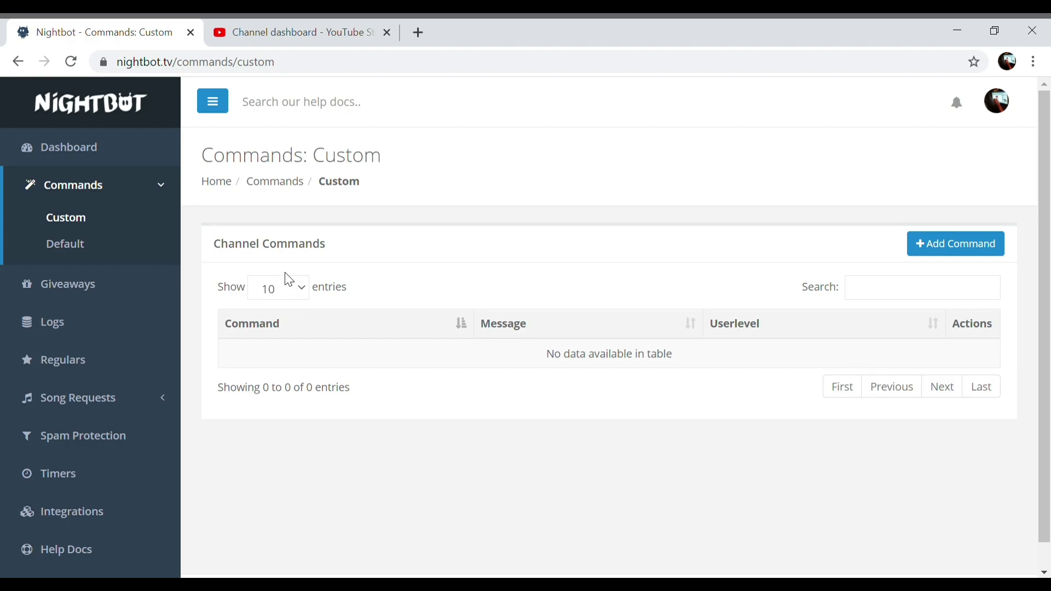
Step: Start a new custom command named "hello" and begin its message with "hi po"
click(933, 257)
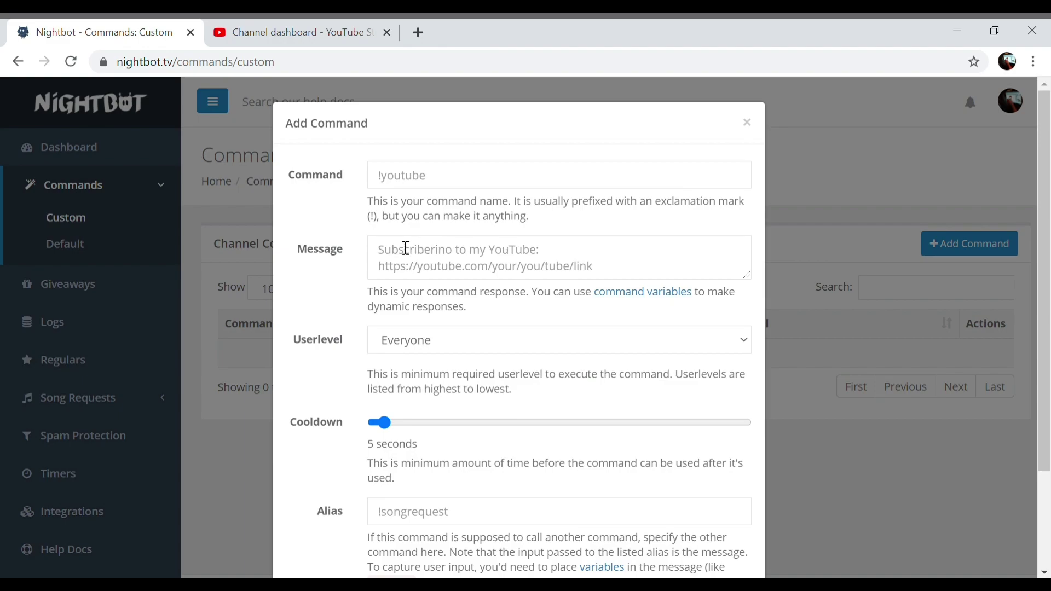
click(406, 176)
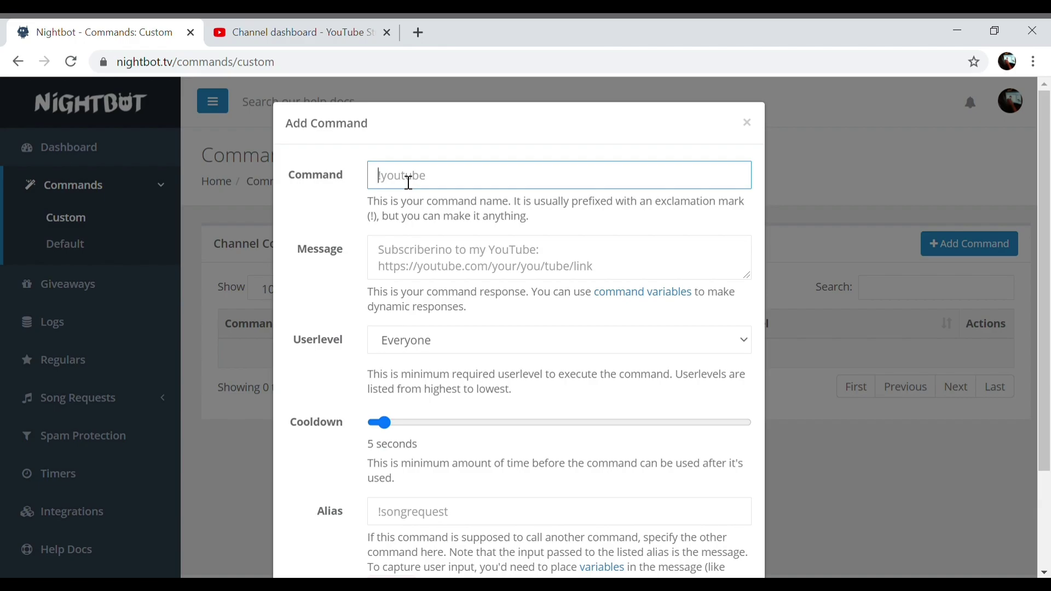
text(hello)
click(399, 258)
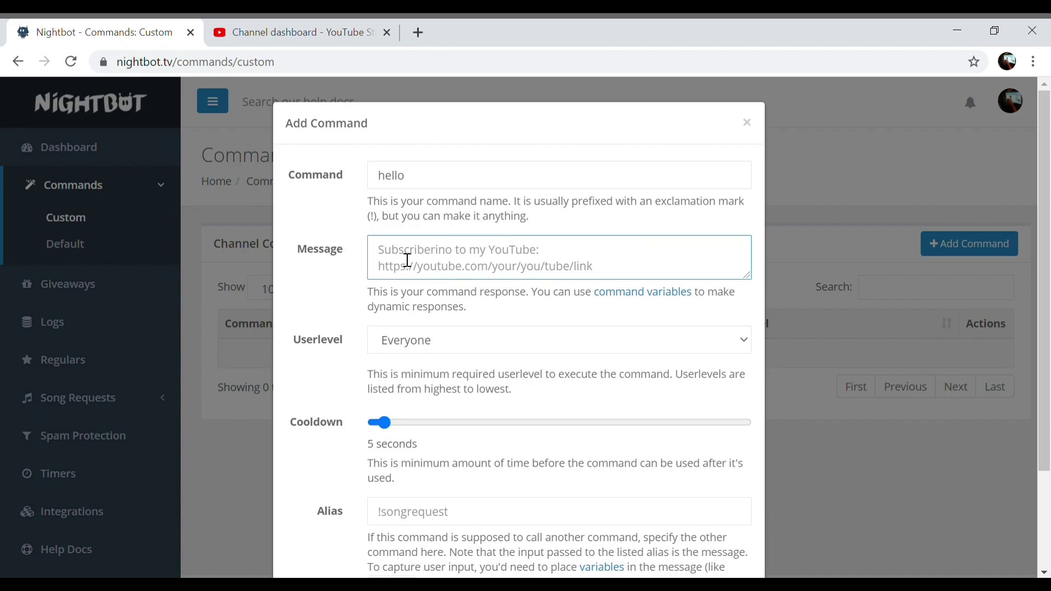
text(he)
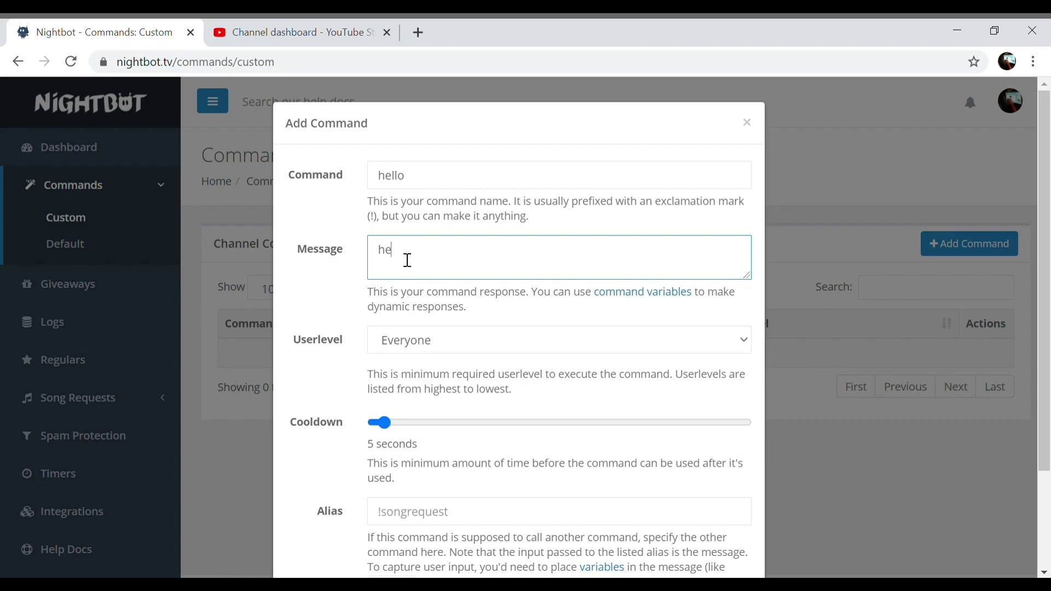
key(BackSpace)
key(BackSpace)
Step: Copy the $(query) variable from the alias help text and paste it after "hi po" in the message
scroll(433, 361, down, 3)
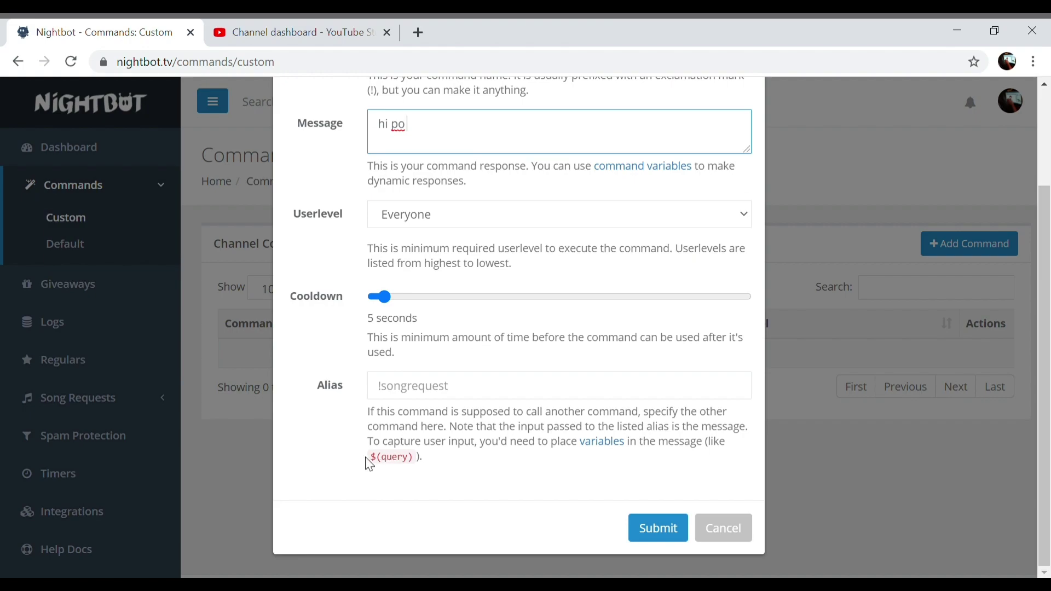
click(422, 467)
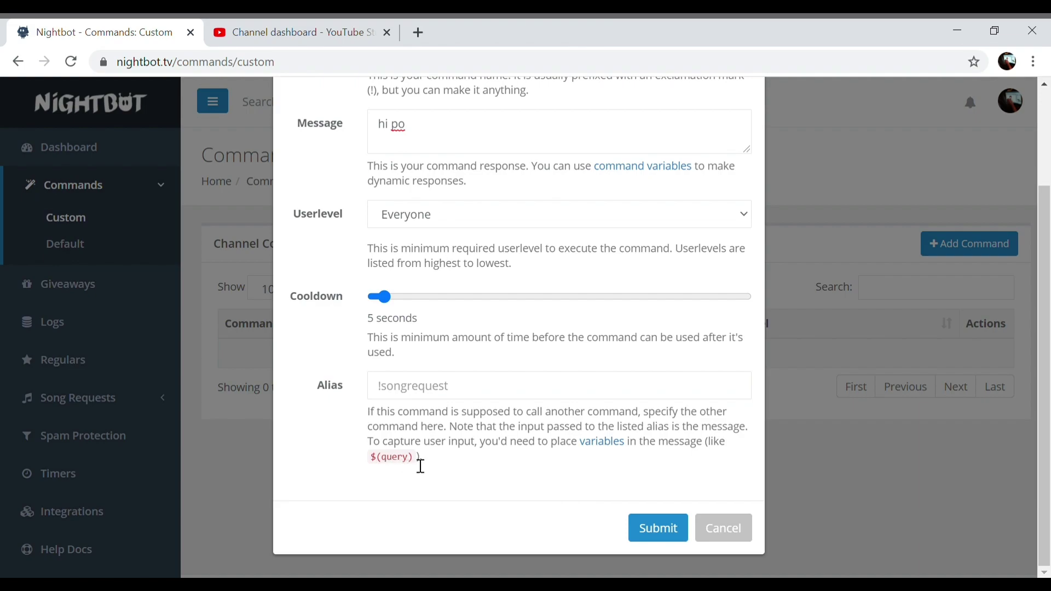
drag(416, 463, 377, 458)
key(ctrl+c)
scroll(411, 203, up, 2)
click(424, 261)
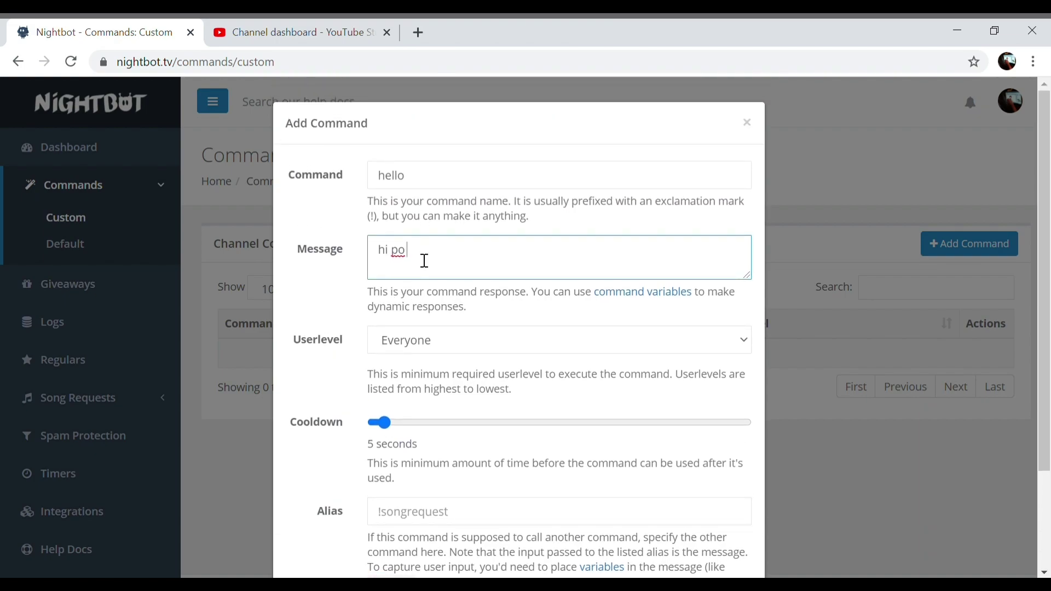
key(ctrl+v)
Step: Complete the command message after the variable with "maraming salamat sa pagdalaw."
text(maramiong)
text(ng salaamt)
key(BackSpace)
key(BackSpace)
text(mat sa pagdalaw)
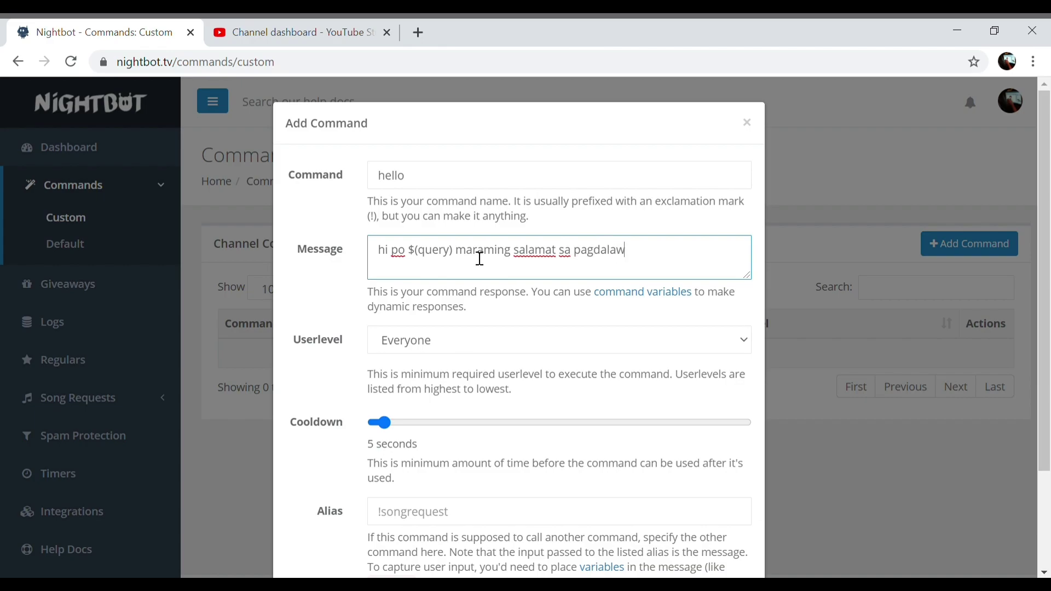
text(.)
scroll(416, 383, down, 2)
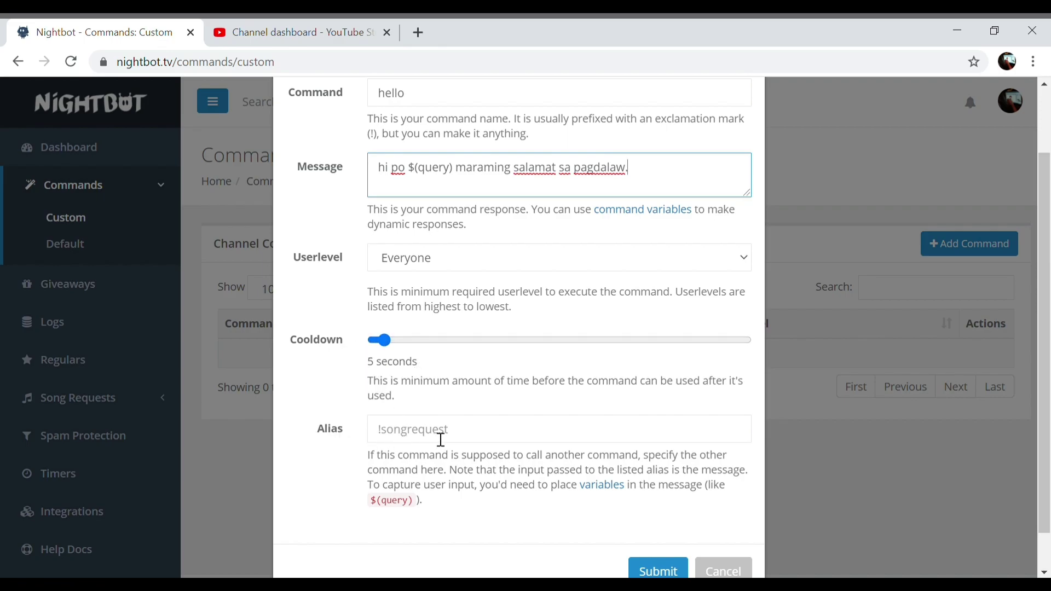
scroll(432, 424, down, 1)
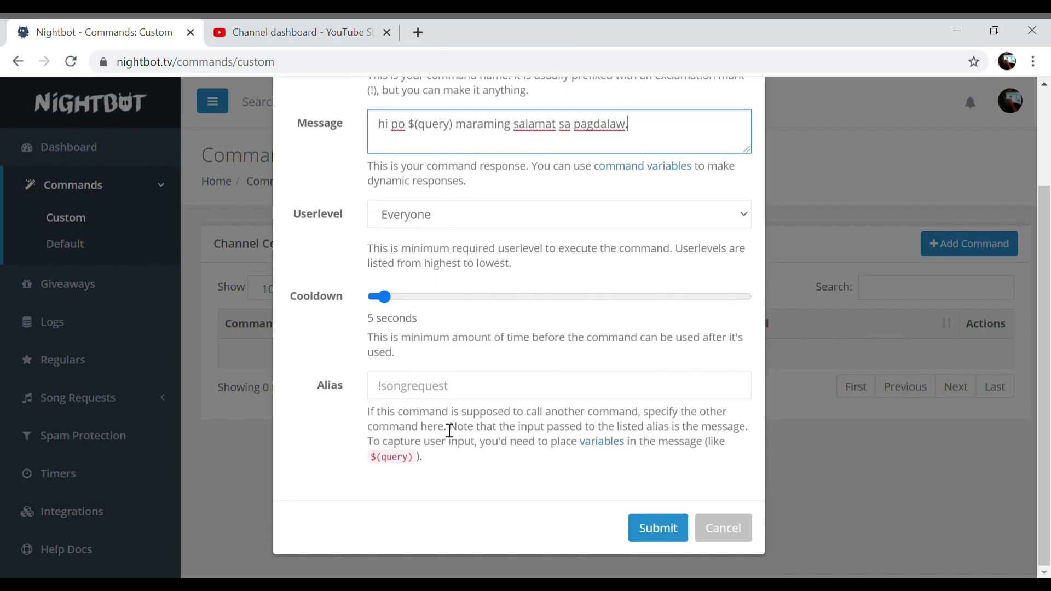
Step: Submit the "hello" command and start another custom command named "Good morning"
click(661, 536)
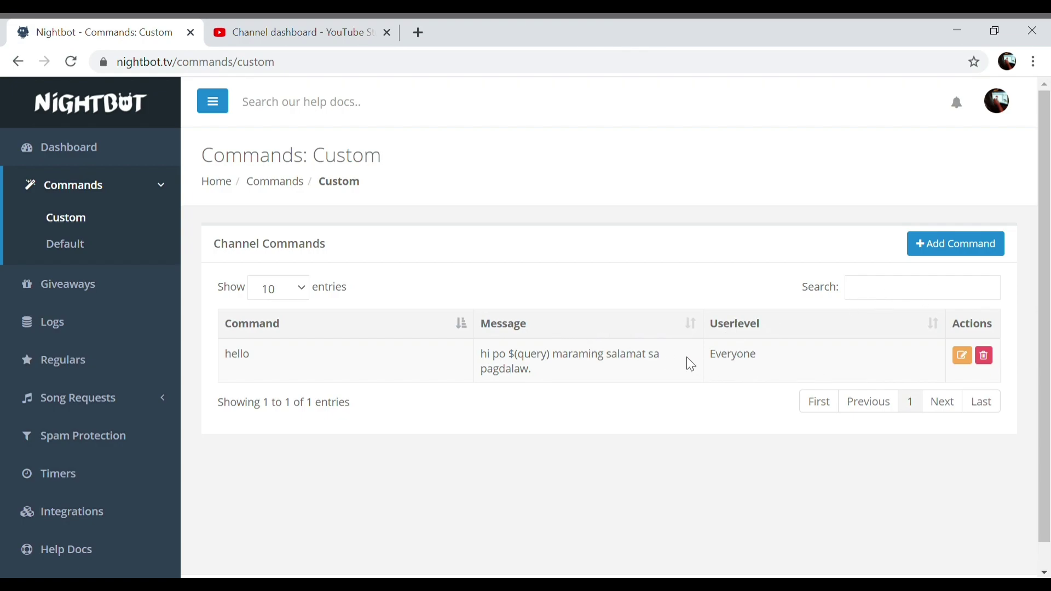
click(951, 245)
click(452, 183)
text(Go)
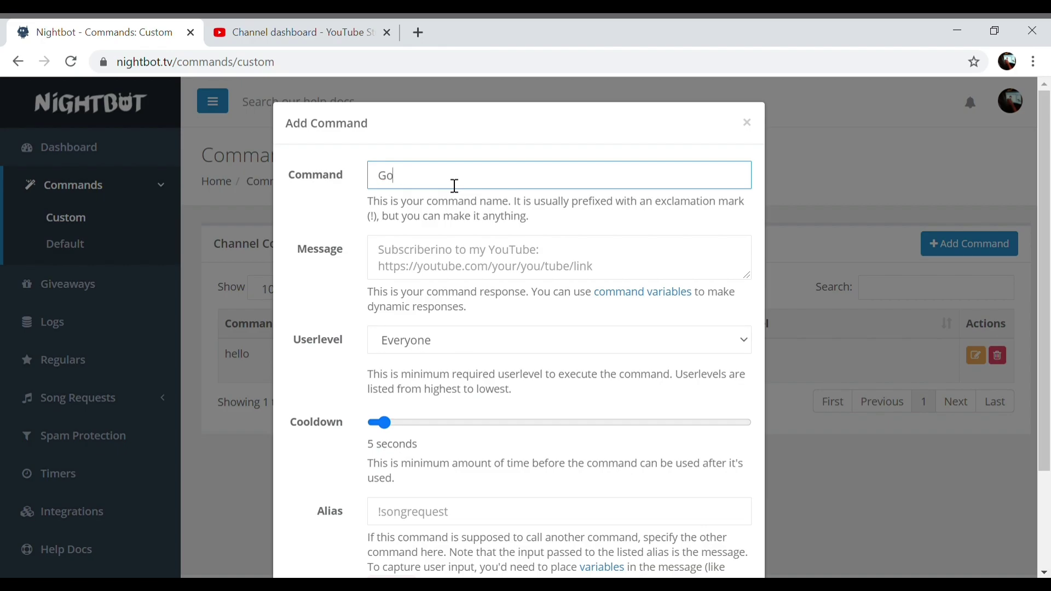
text(dd morning!)
click(458, 266)
click(483, 186)
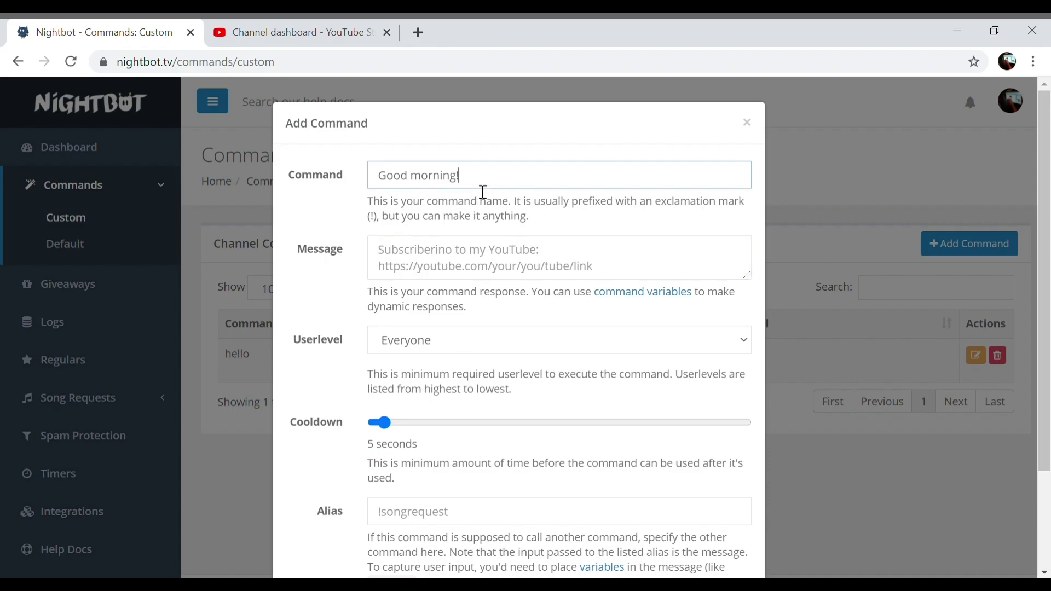
Step: Begin the new command's message with "Goodmorning din po"
click(452, 266)
text(Good)
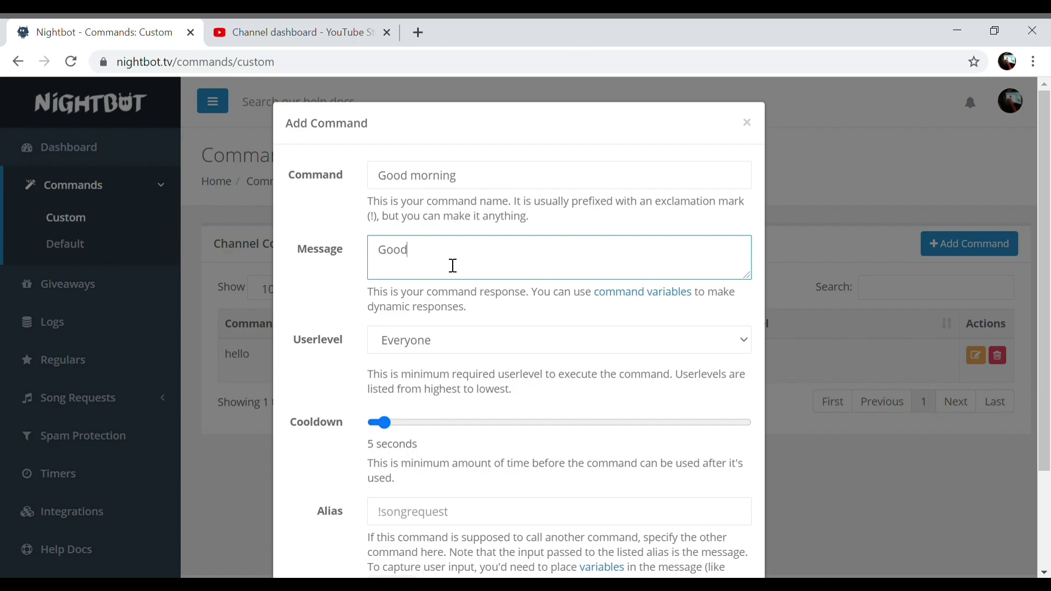
text(morning din po)
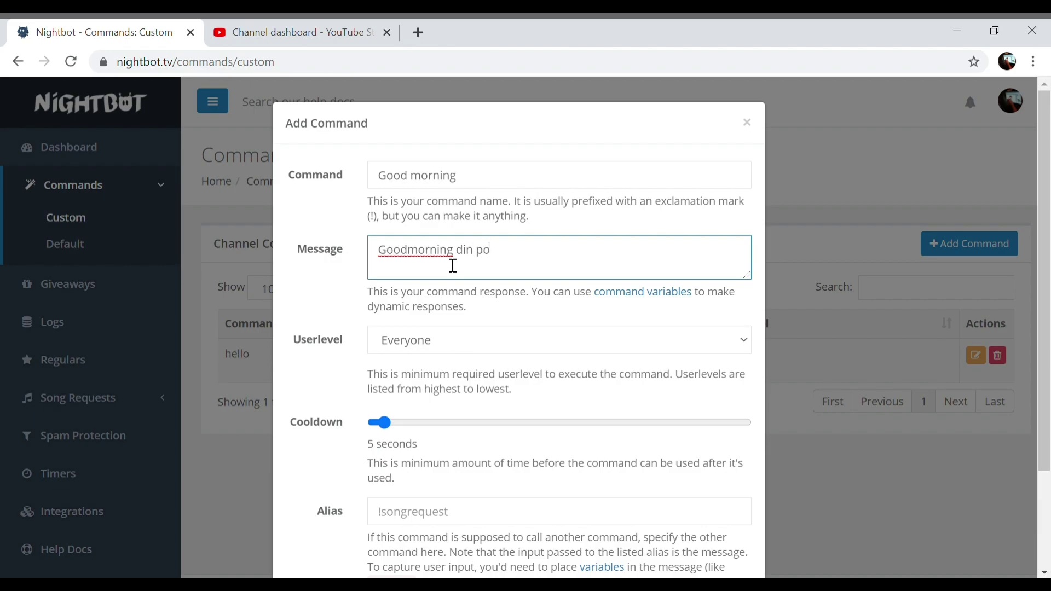
Step: Append the $(query) variable copied from the alias help text, add "maraming salamat" to the message, and submit the command
scroll(410, 323, down, 3)
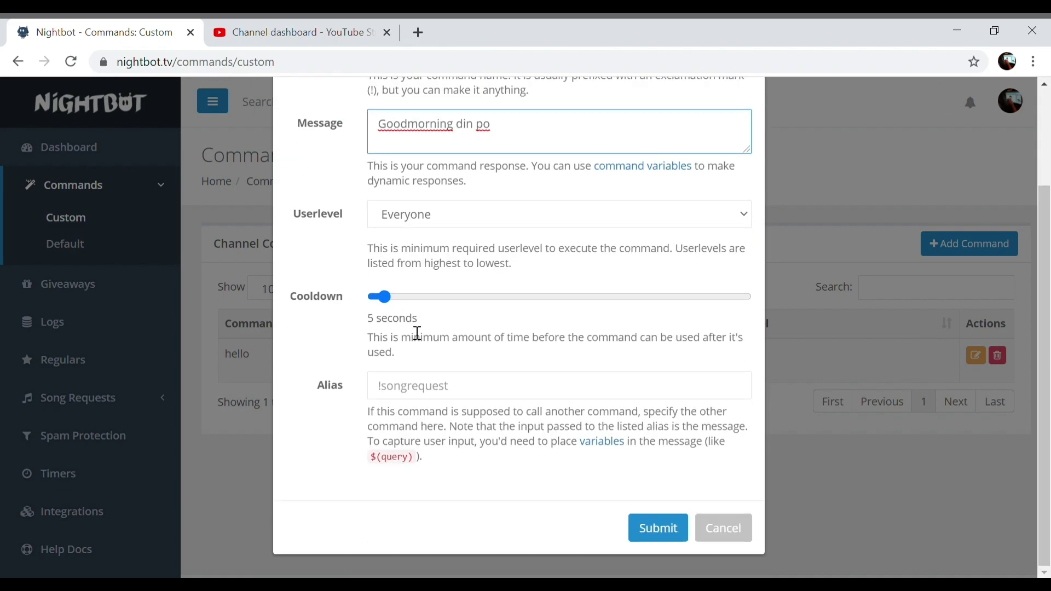
drag(416, 458, 373, 461)
key(ctrl+c)
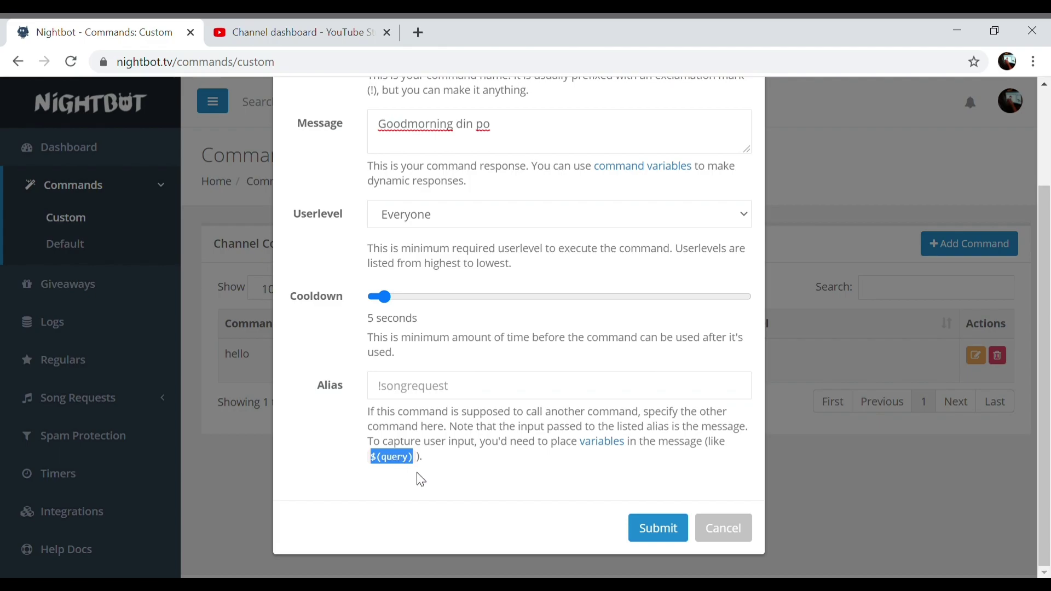
click(520, 138)
key(ctrl+v)
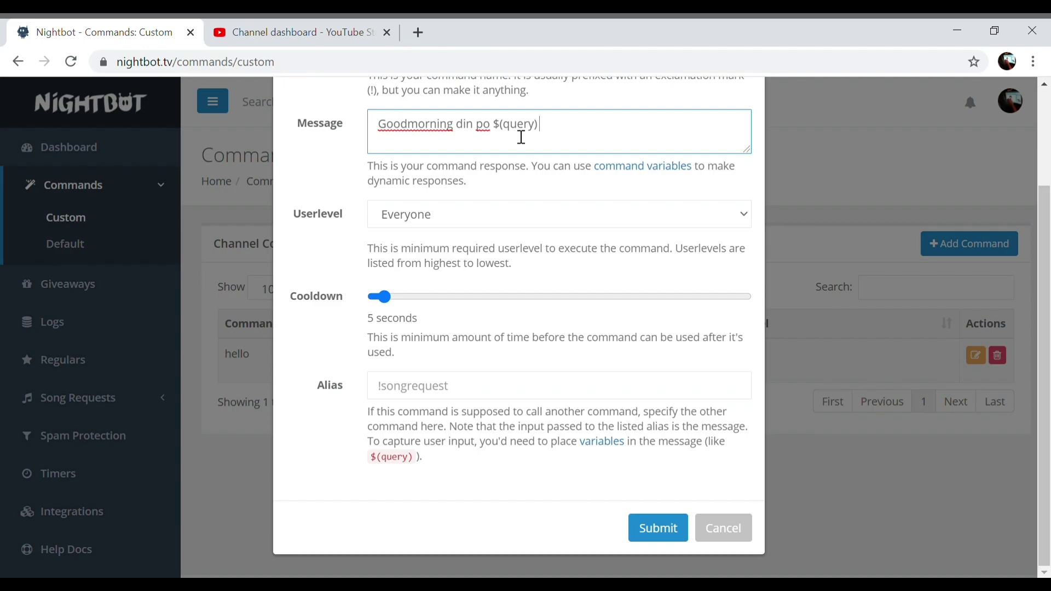
text(maraming salamat)
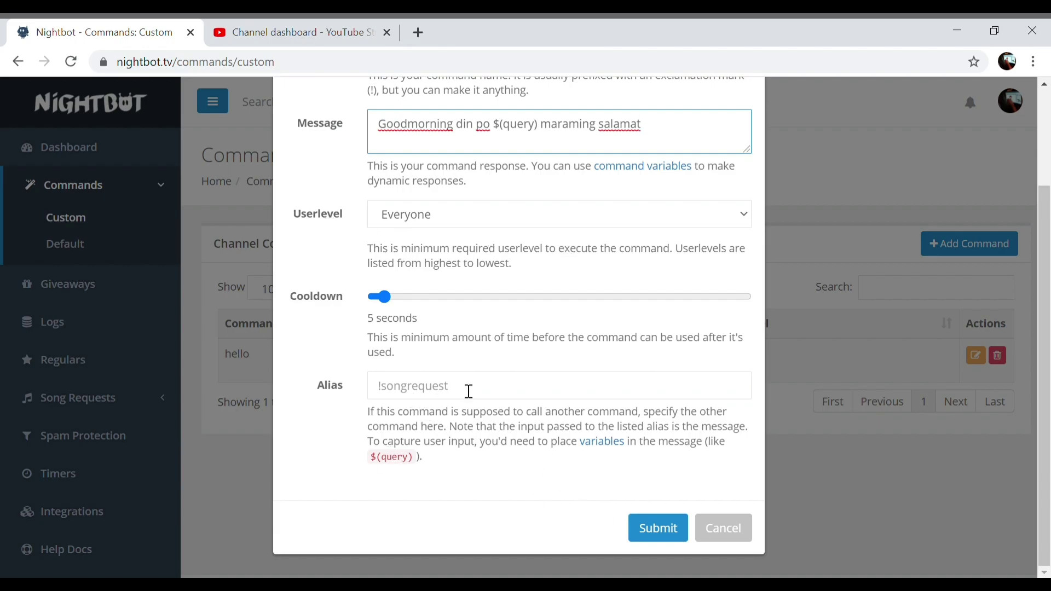
click(652, 527)
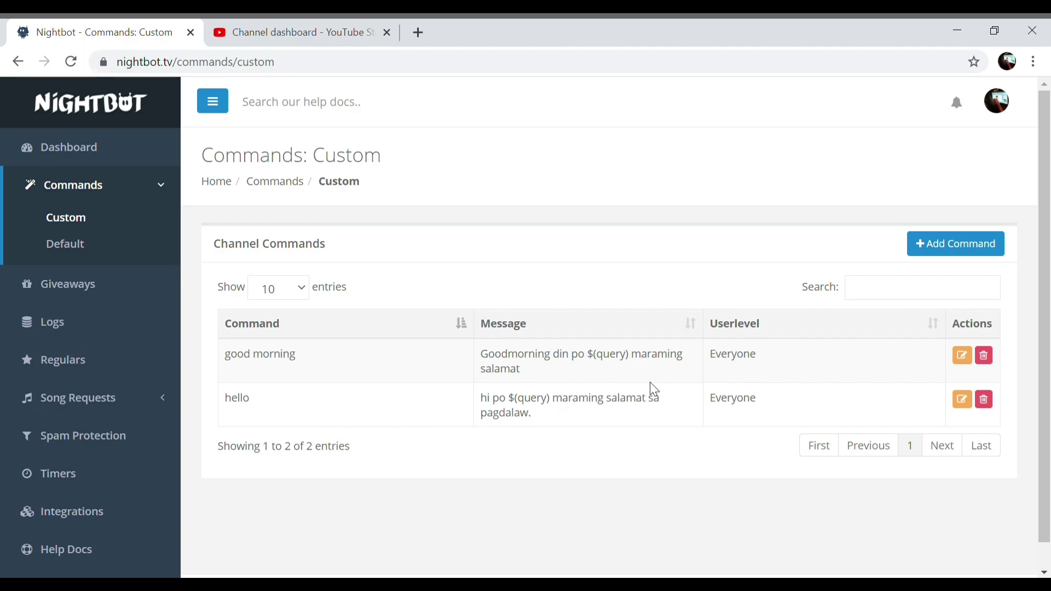
Step: Start a third custom command and name it "tamsak"
click(945, 244)
click(444, 177)
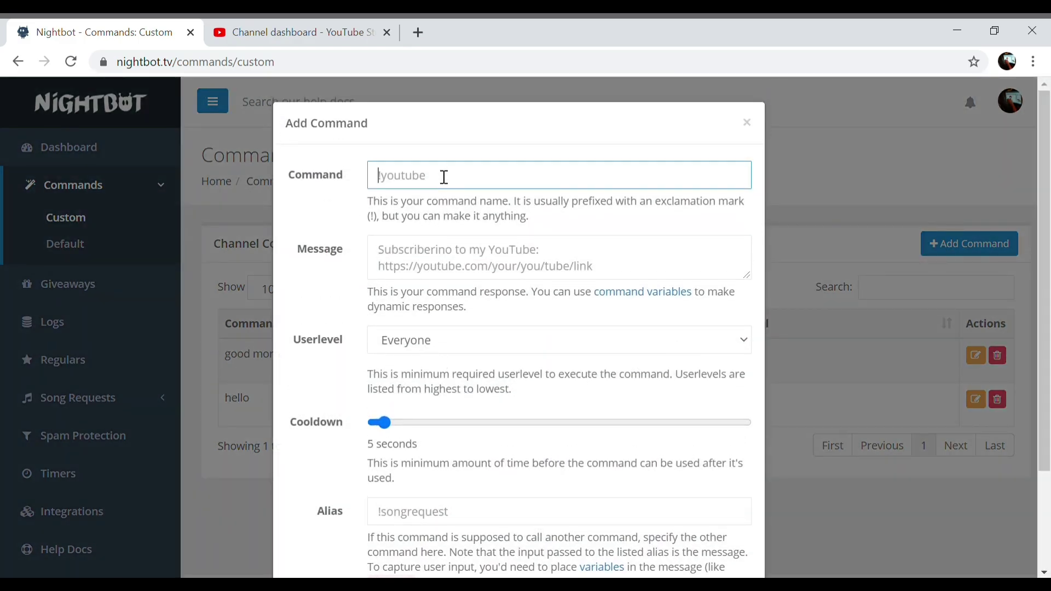
text(host)
text( tamsak)
click(407, 178)
key(BackSpace)
key(BackSpace)
key(BackSpace)
key(BackSpace)
key(BackSpace)
Step: Enter "Thank so much po sa patamsak" as the "tamsak" command's message
click(472, 268)
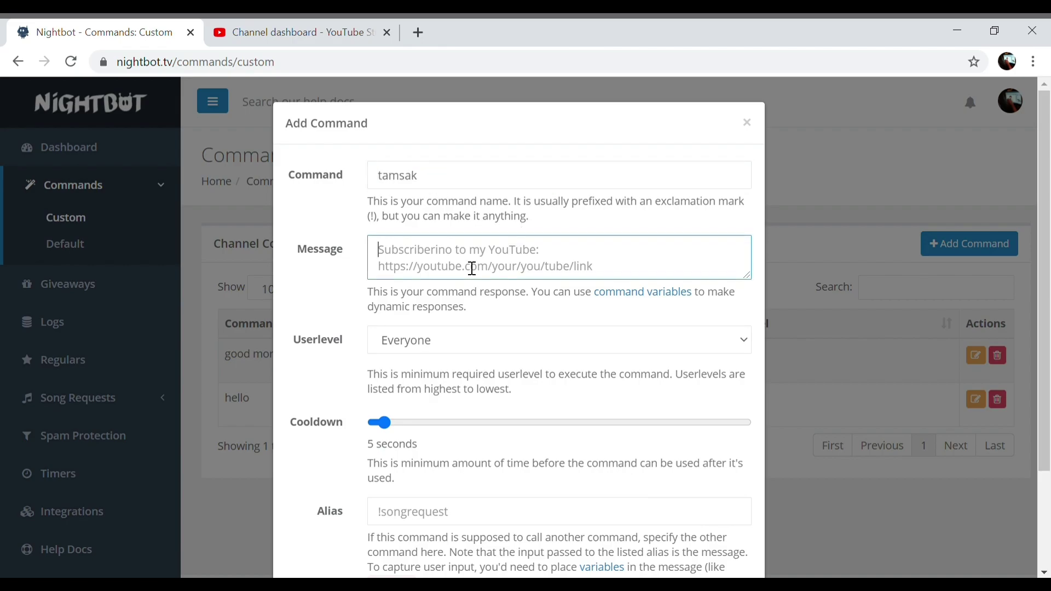
text(Mara)
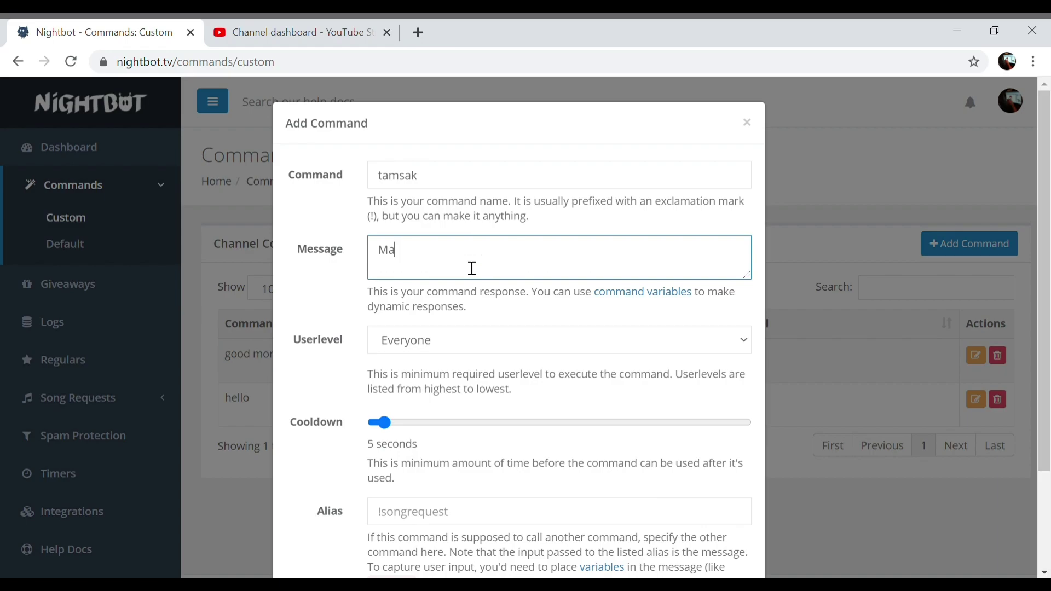
key(BackSpace)
text(Tank)
text(hna)
text(k)
key(BackSpace)
key(BackSpace)
key(BackSpace)
text(ank so much po sa patamsak)
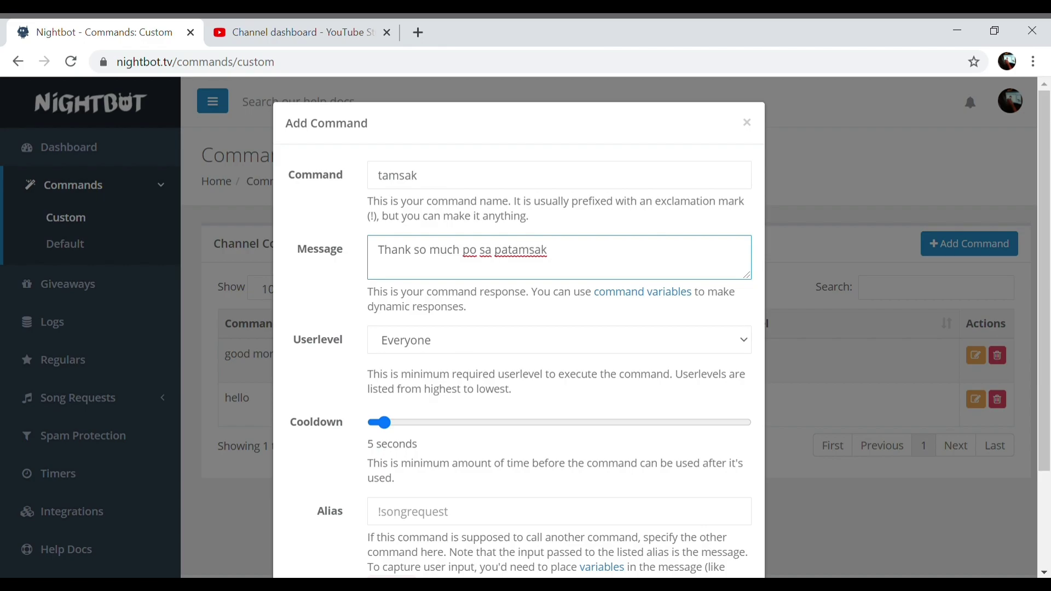
Step: Copy $(query) from the alias help text to the end of the "tamsak" message and submit the command
scroll(409, 347, down, 3)
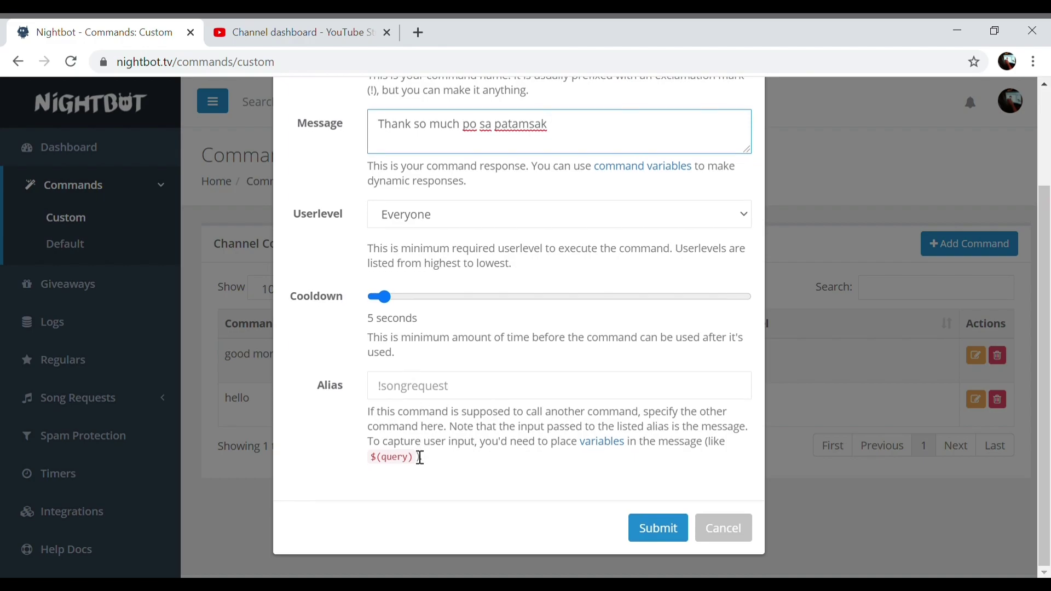
drag(414, 465, 370, 466)
key(ctrl+c)
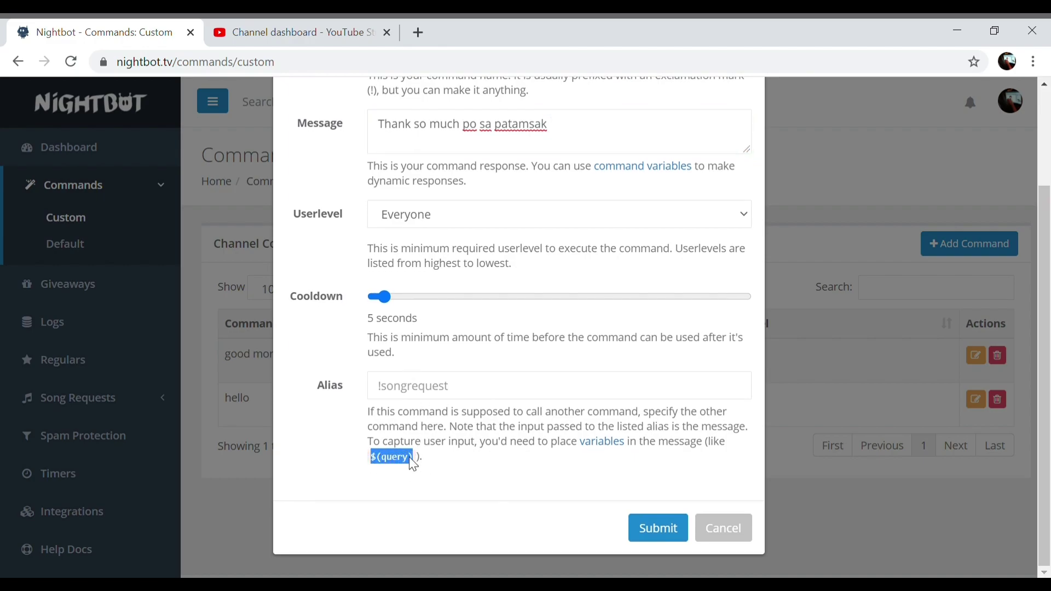
scroll(485, 239, up, 2)
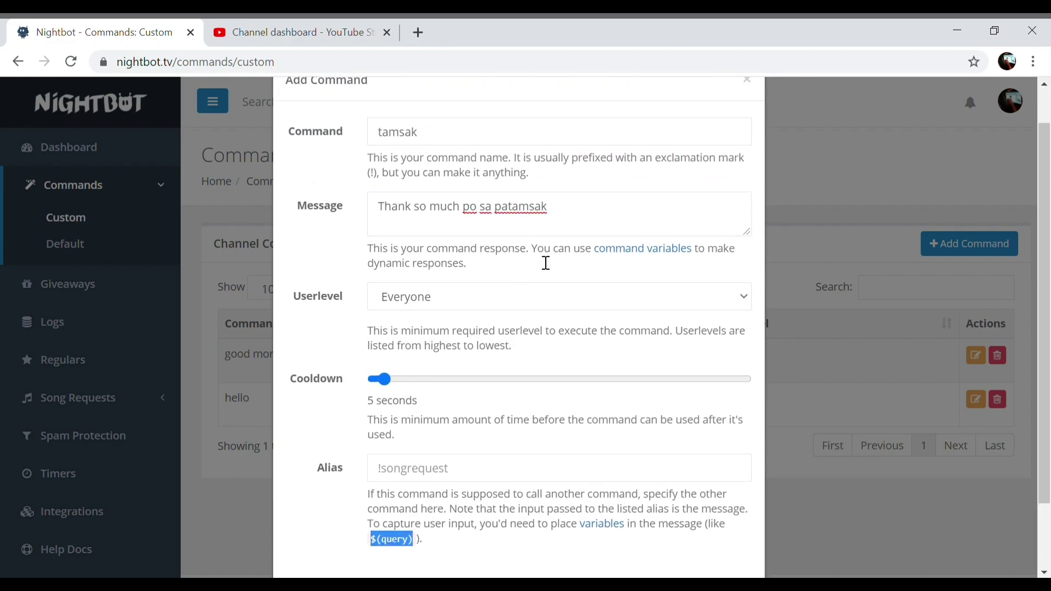
click(574, 219)
key(ctrl+v)
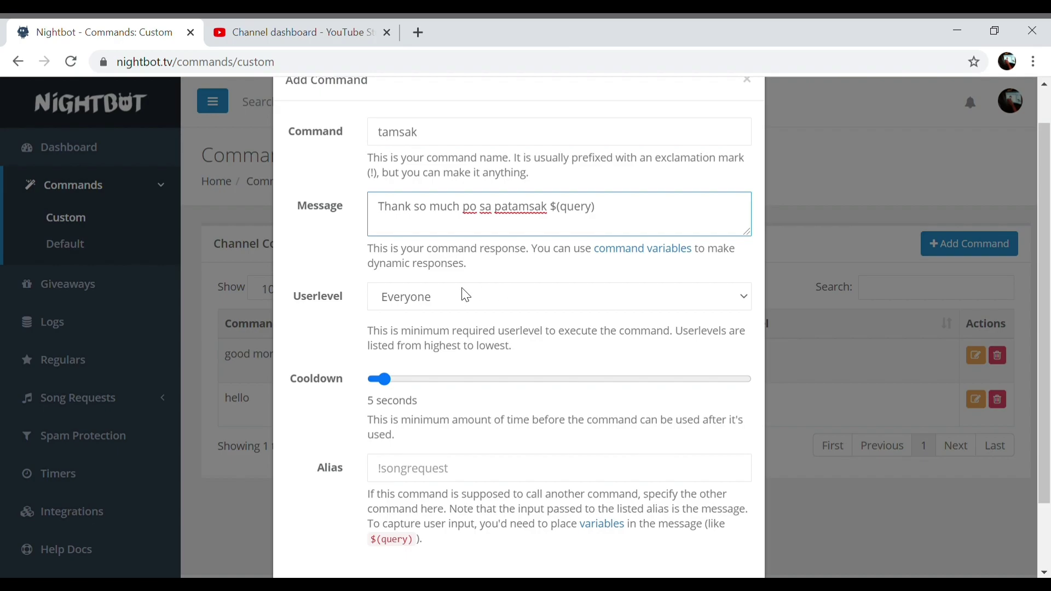
scroll(525, 372, down, 2)
click(656, 528)
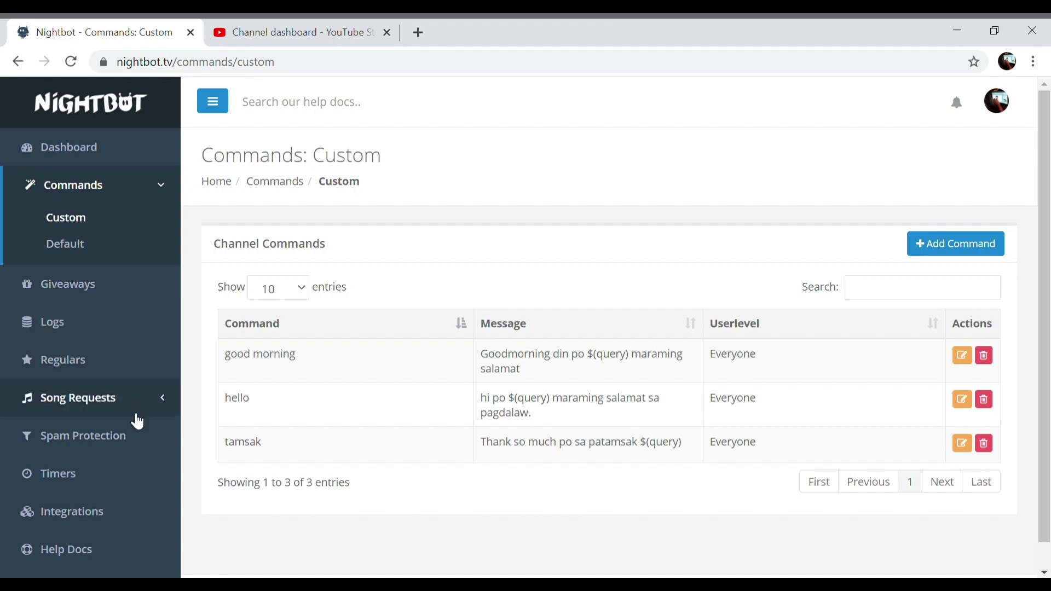
Step: Open the Timers page and start adding a new timer
click(87, 476)
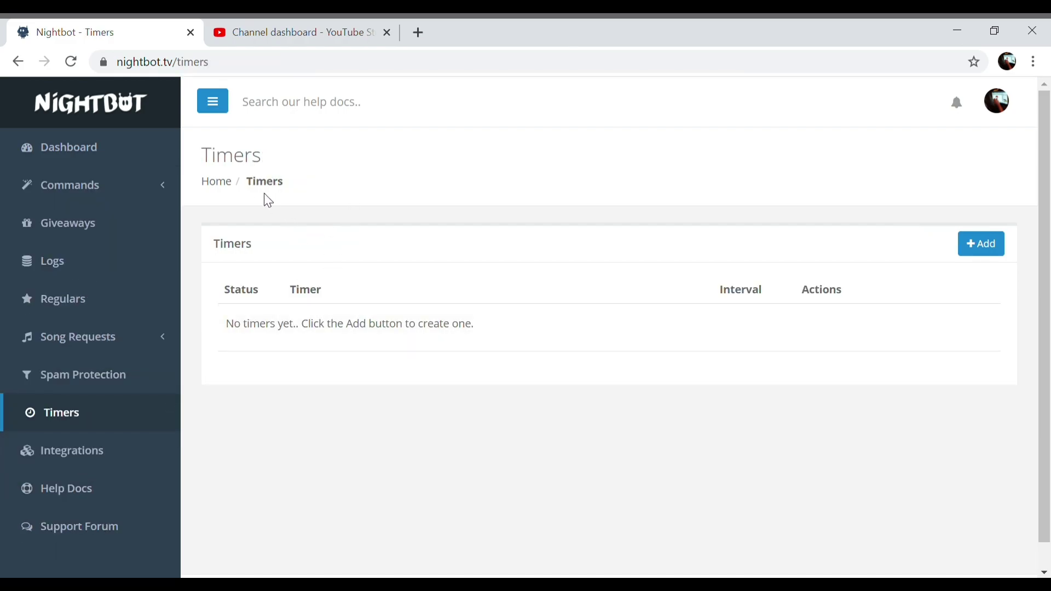
click(984, 241)
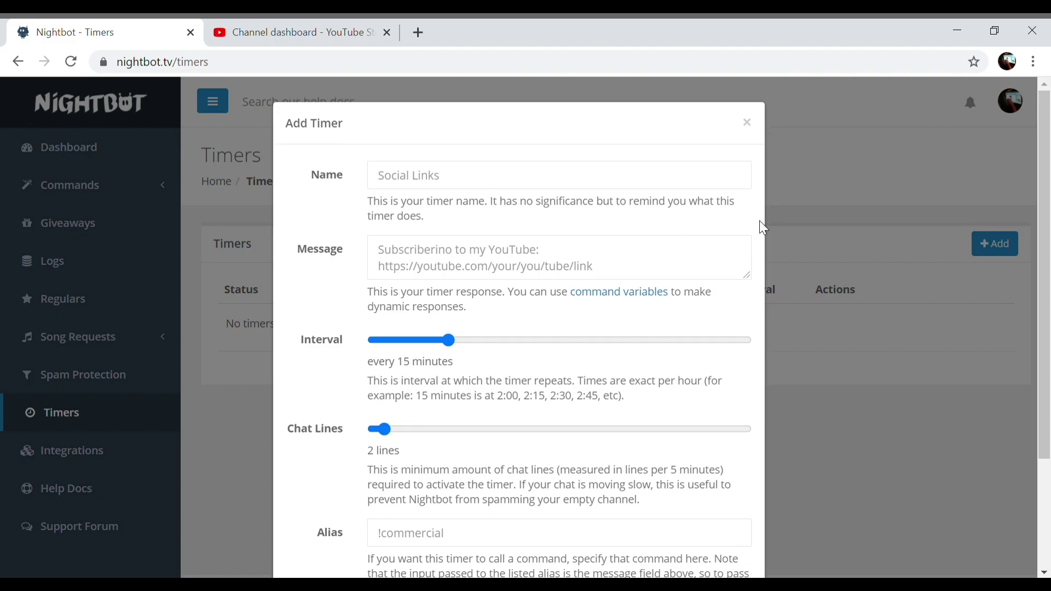
click(423, 180)
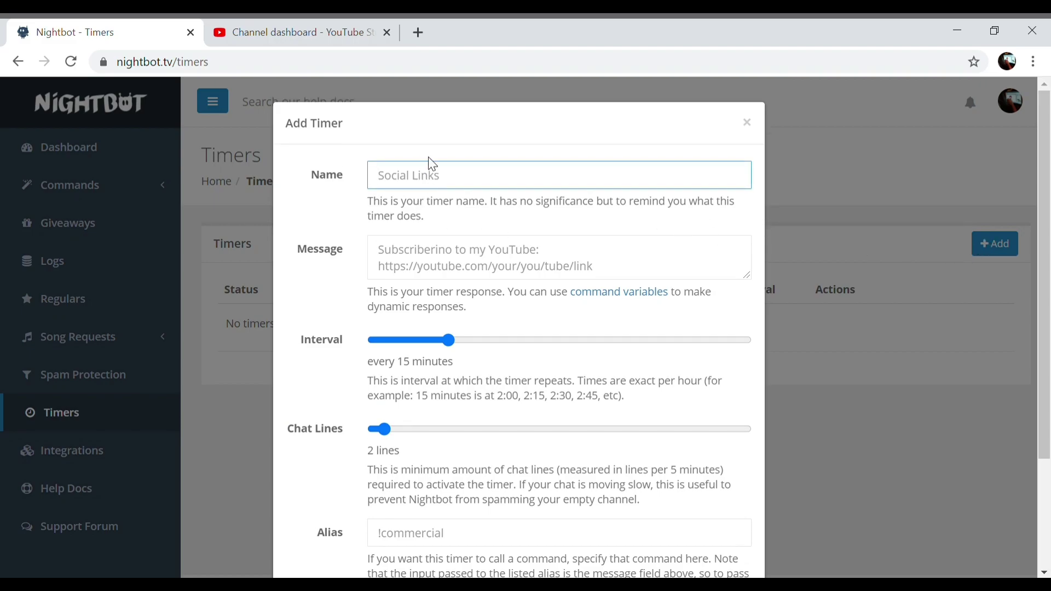
Step: Find the super chatter's YouTube channel in a new tab and open its video "ICE CREAM MUKBANG + FIRST EVER Q & A"
click(419, 33)
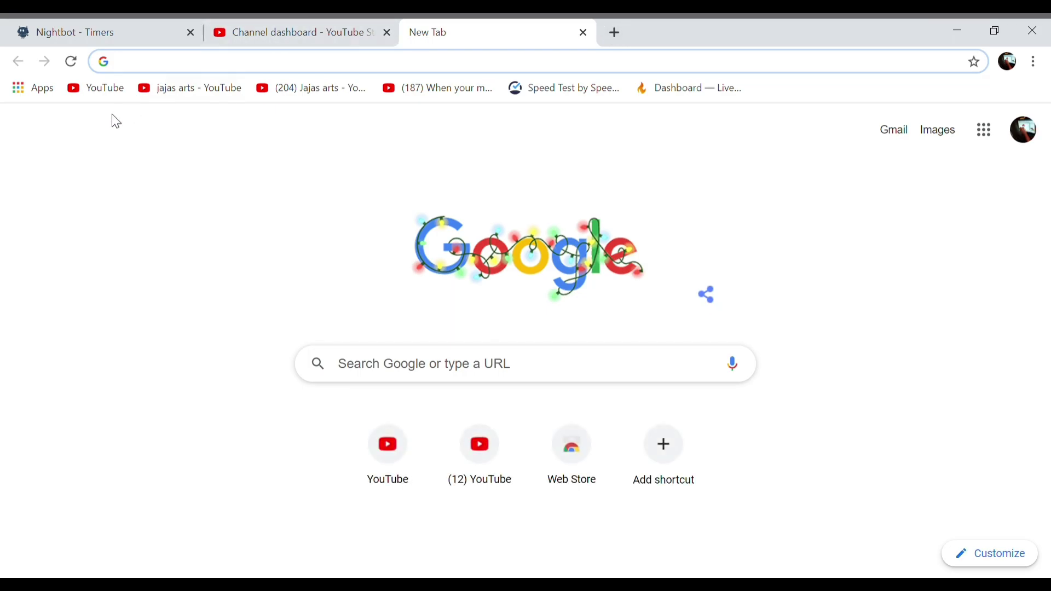
click(110, 90)
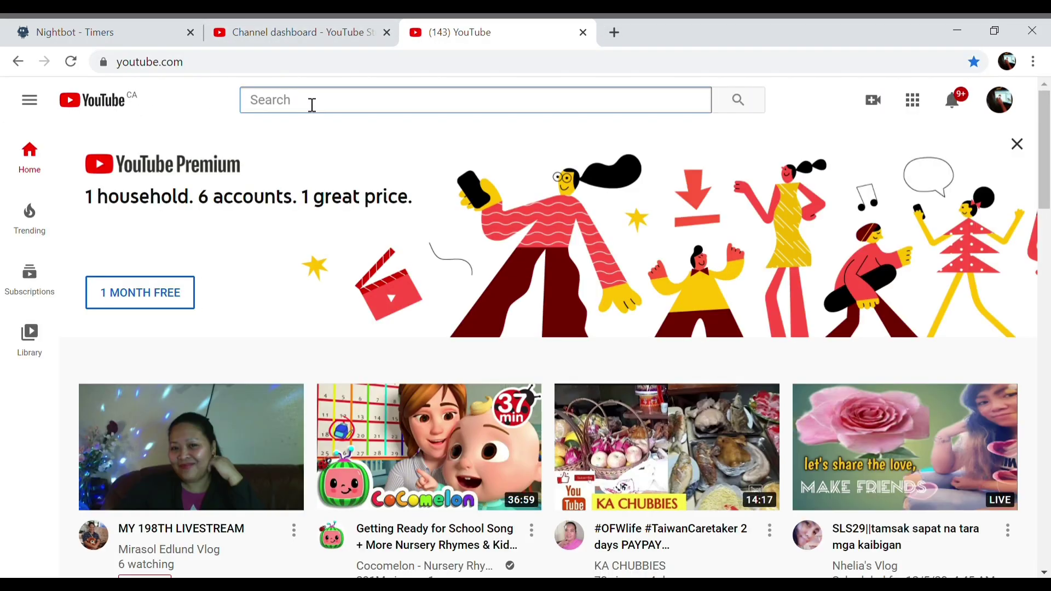
text(mj donna)
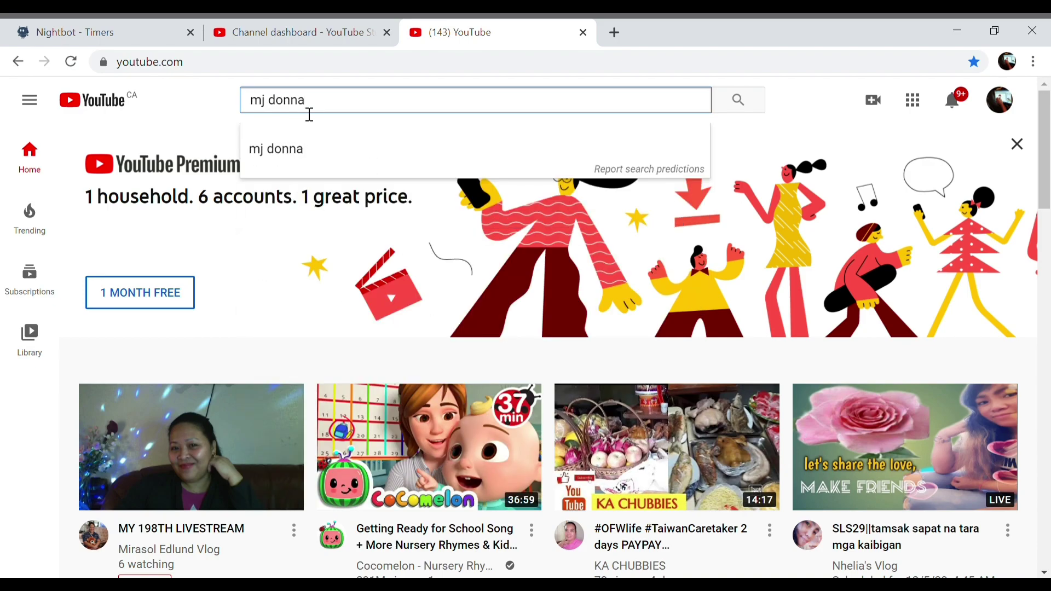
key(Return)
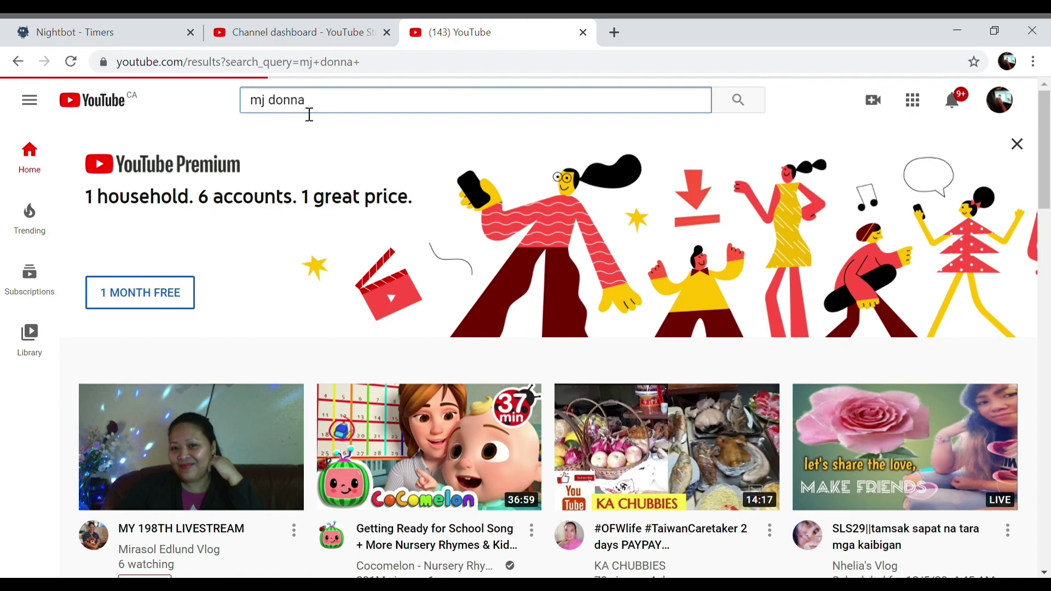
click(227, 271)
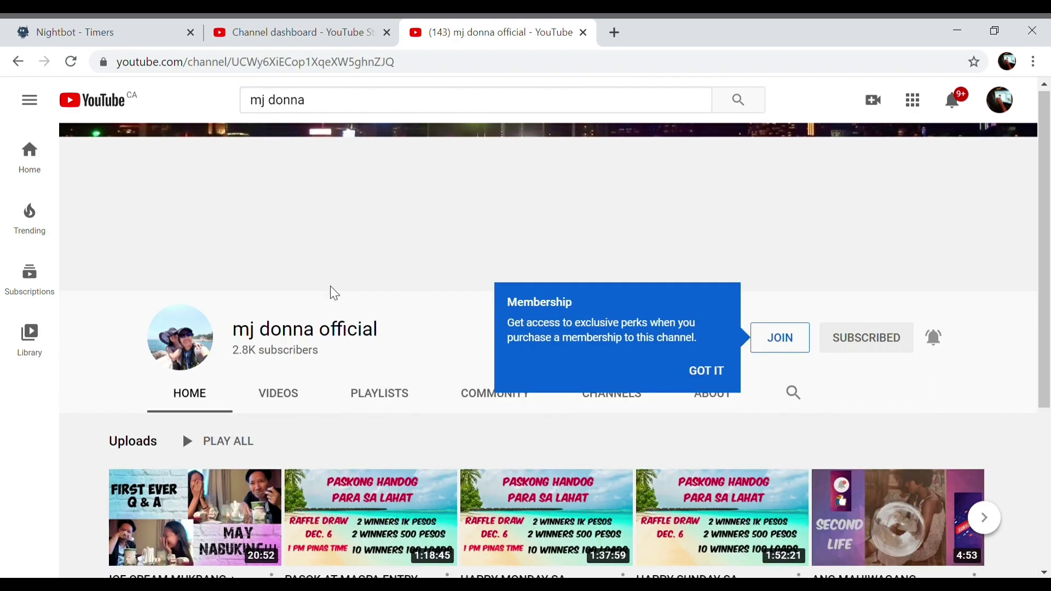
scroll(330, 291, down, 3)
click(197, 356)
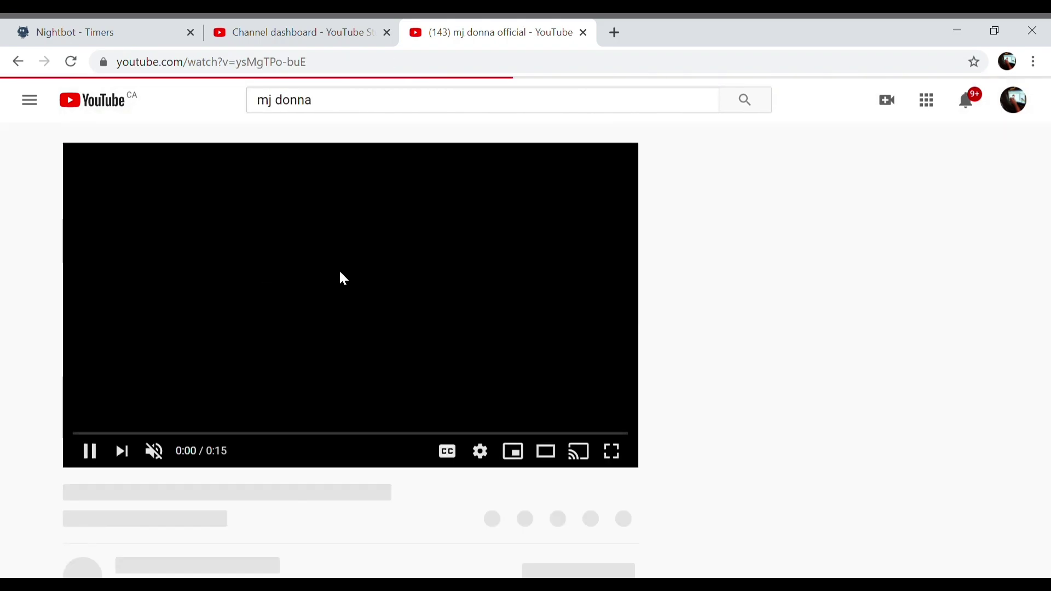
Step: Pause and like the video, and copy its share link
click(338, 269)
click(385, 537)
click(491, 535)
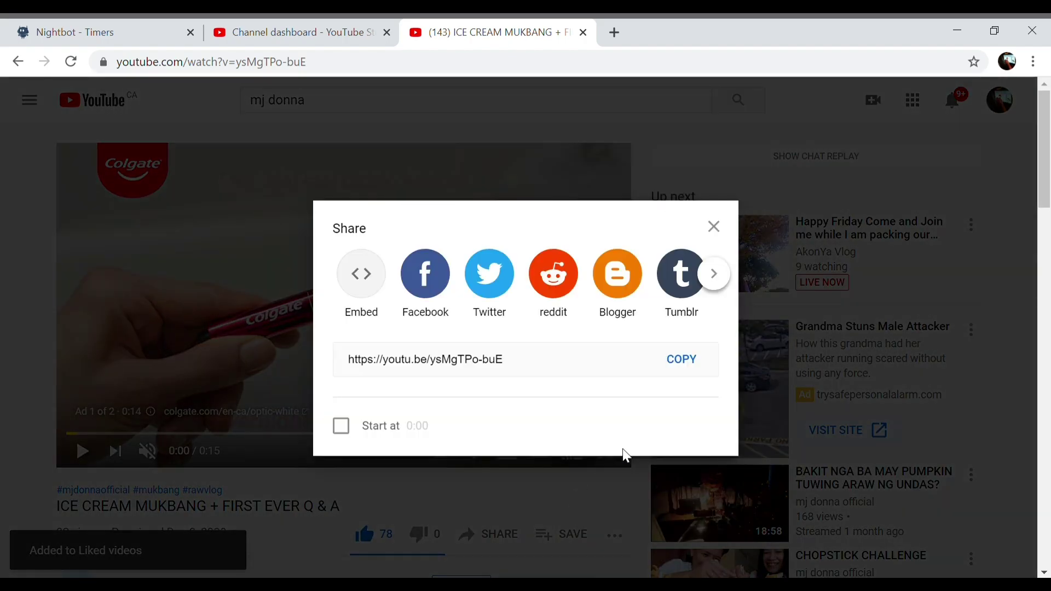
click(689, 358)
key(ctrl+c)
click(714, 226)
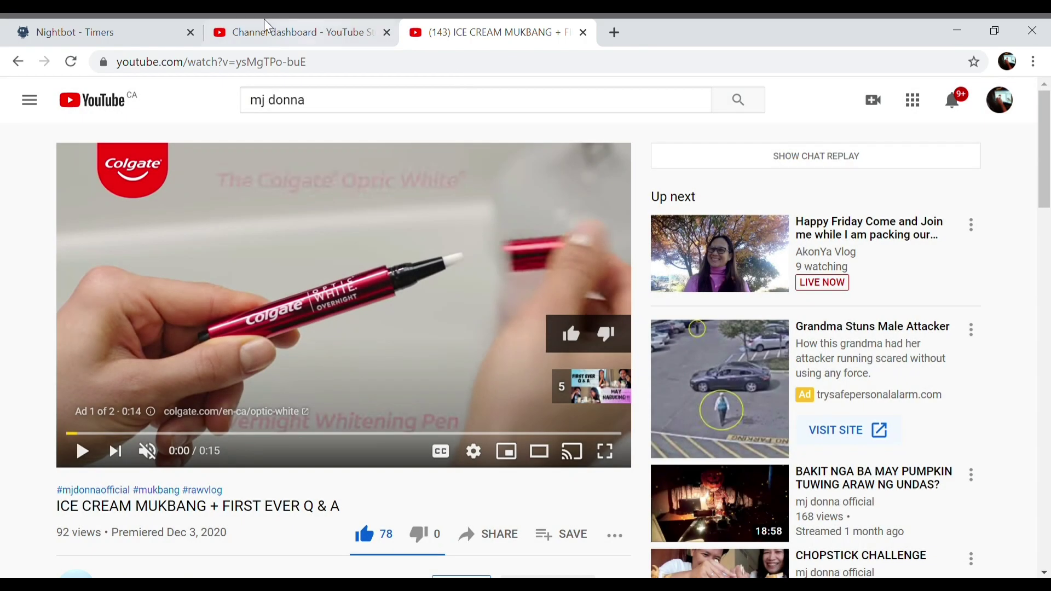
Step: Return to the Nightbot timer form and name the timer "Please connect and support our SUPER CHATTER" plus the channel name and copied video link
click(327, 27)
click(135, 20)
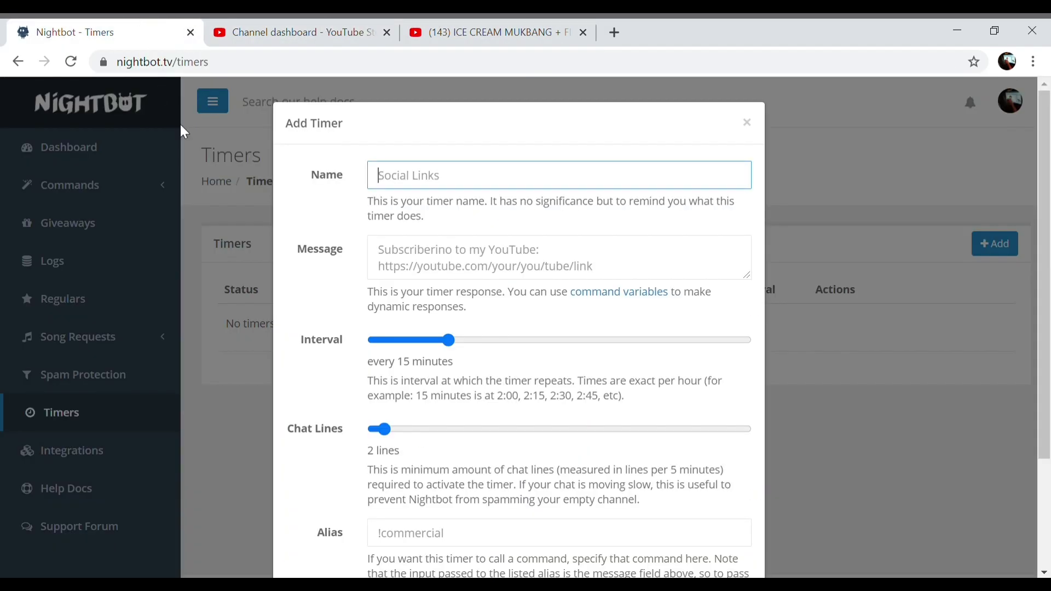
text(Please connect and support our SU)
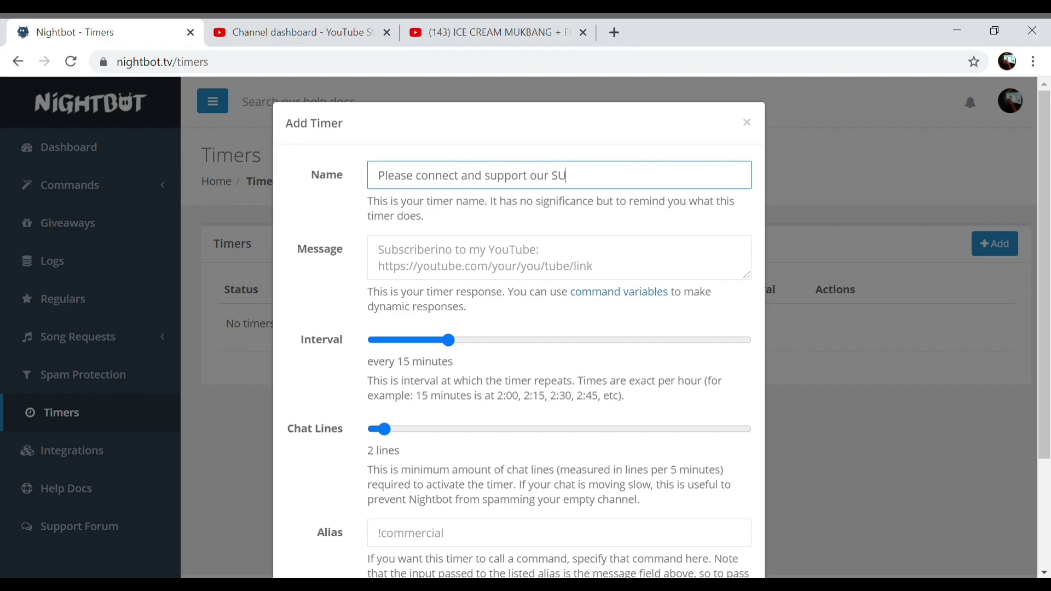
text(O)
key(BackSpace)
text(PER CHATTER mj donna)
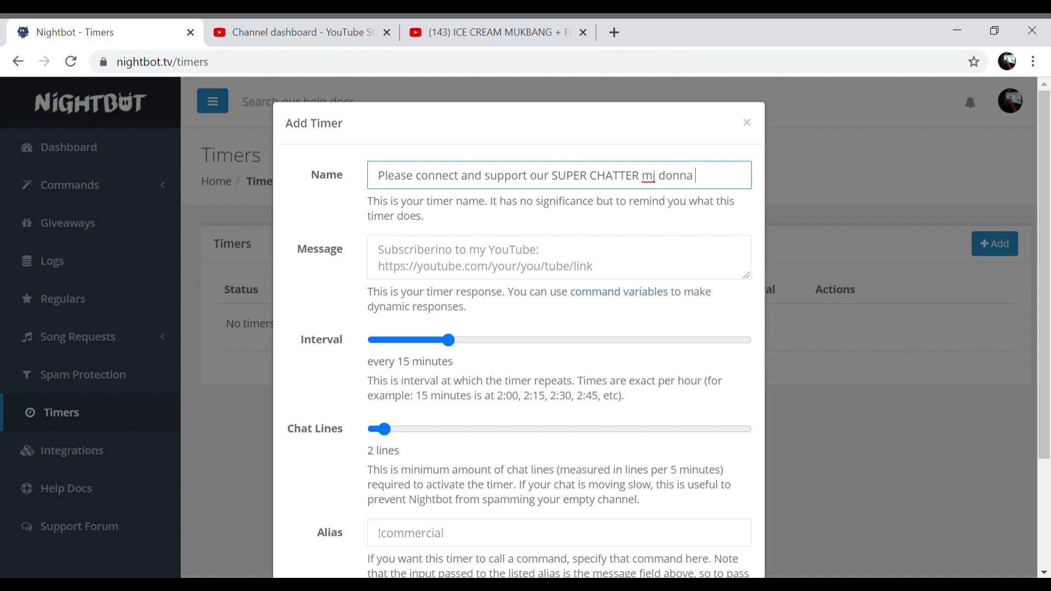
text( official)
key(ctrl+v)
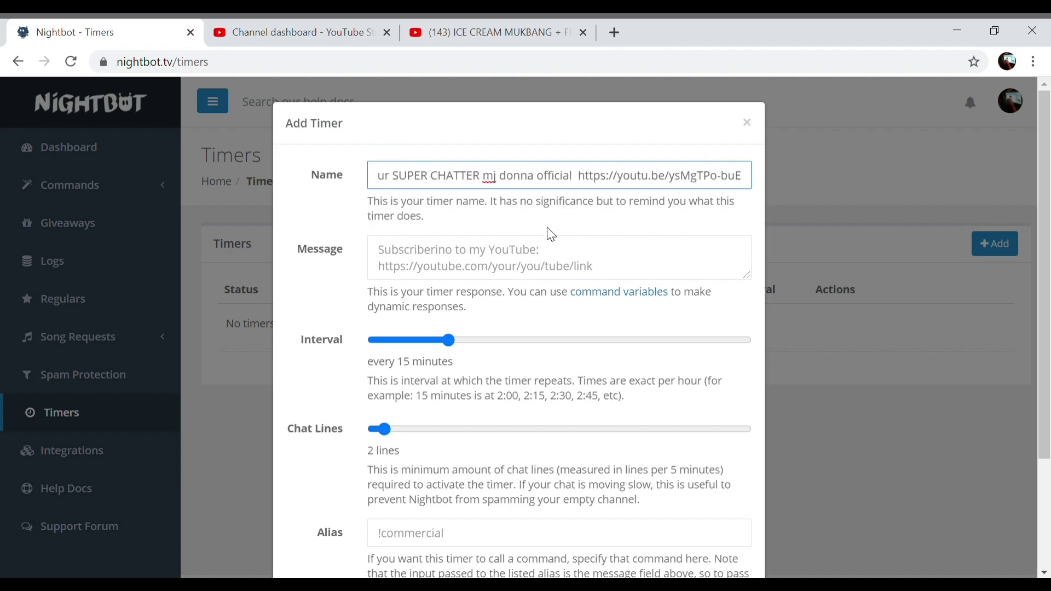
Step: Copy the full timer name into the timer's message and set the interval to every 5 minutes
drag(751, 182, 358, 184)
key(ctrl+c)
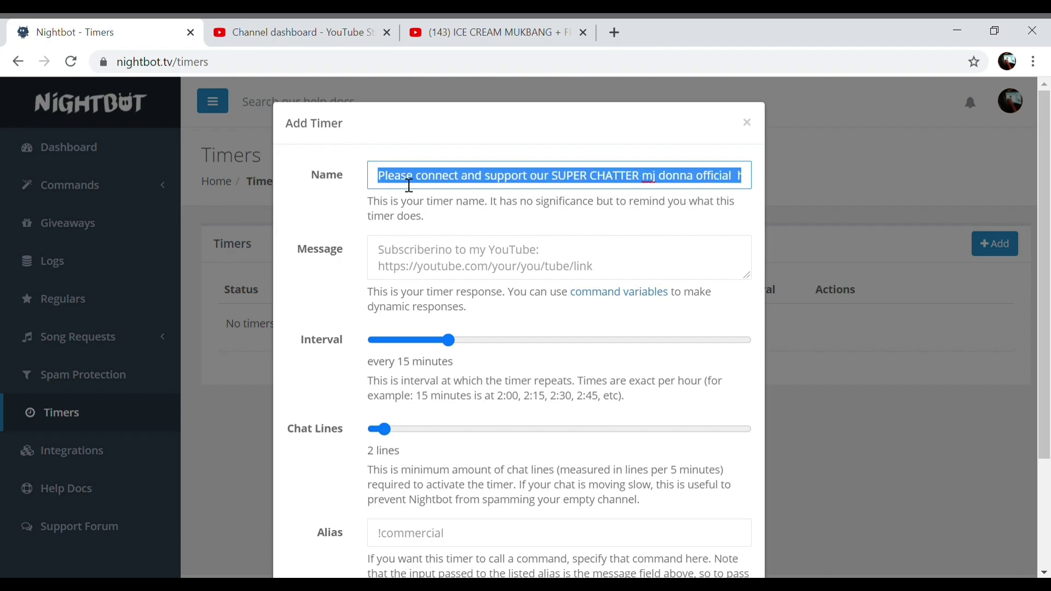
click(417, 267)
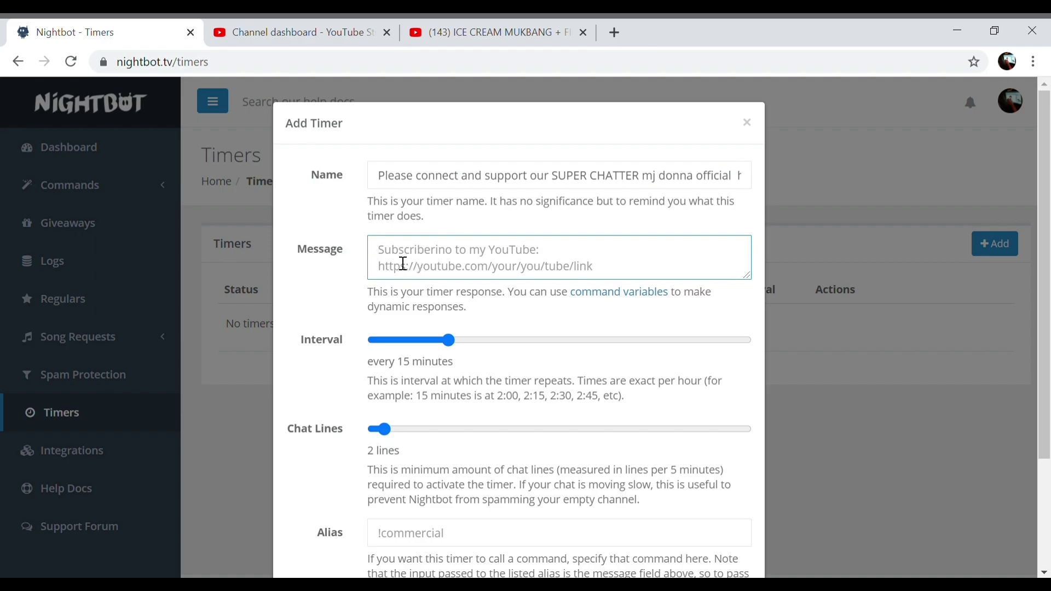
key(ctrl+v)
mouse_move(445, 347)
mouse_down()
mouse_move(356, 356)
mouse_move(448, 346)
mouse_up()
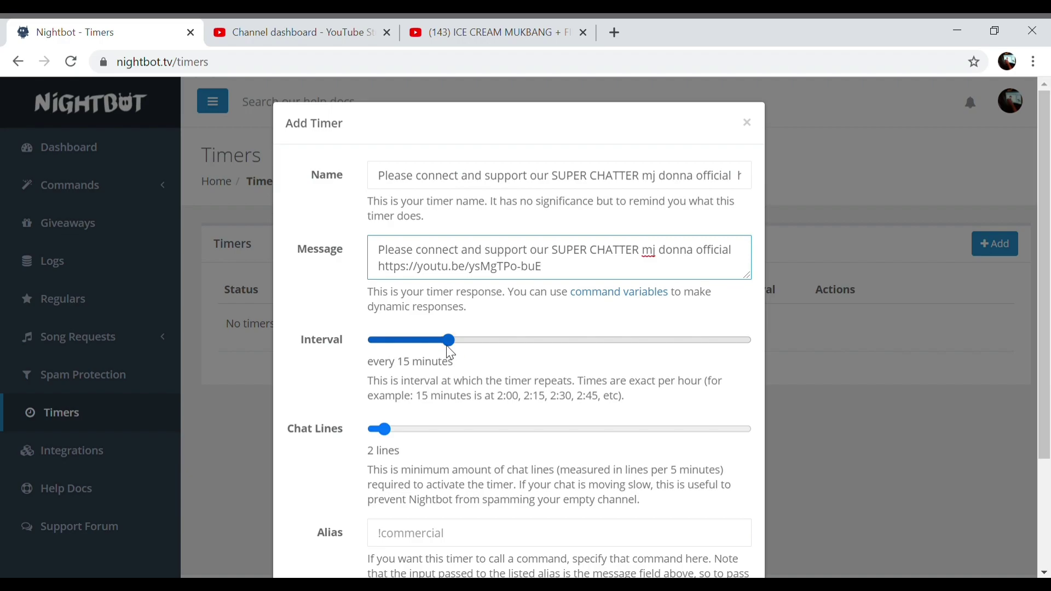
drag(451, 349, 347, 340)
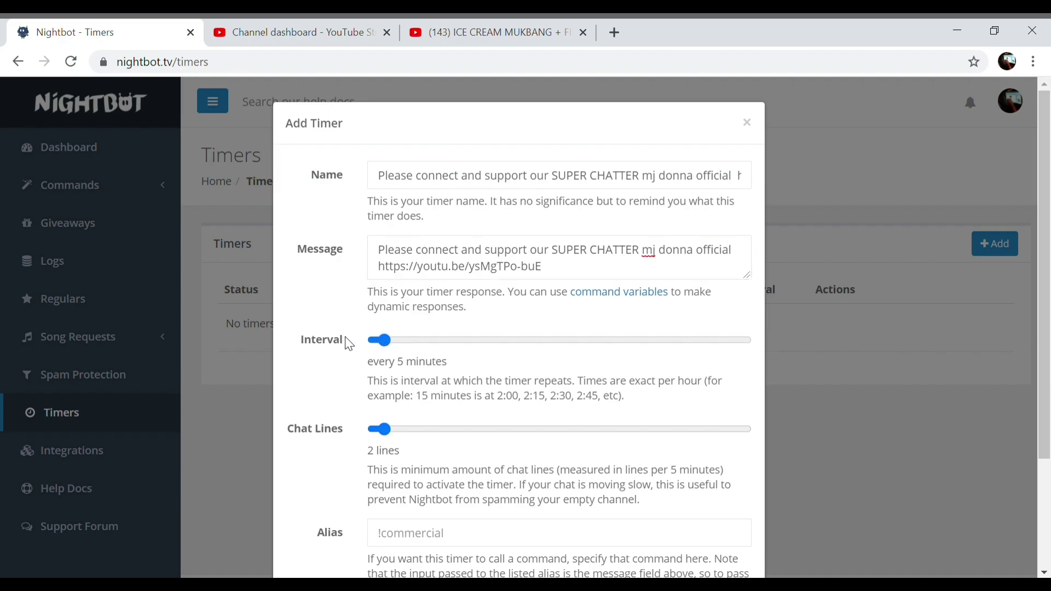